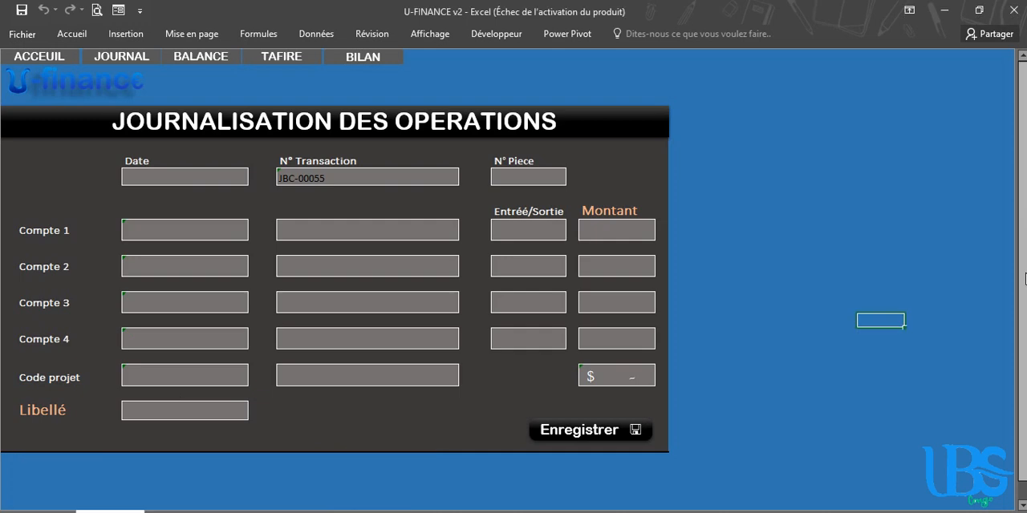
scroll(1000, 319, "down", 1)
left_click(813, 288)
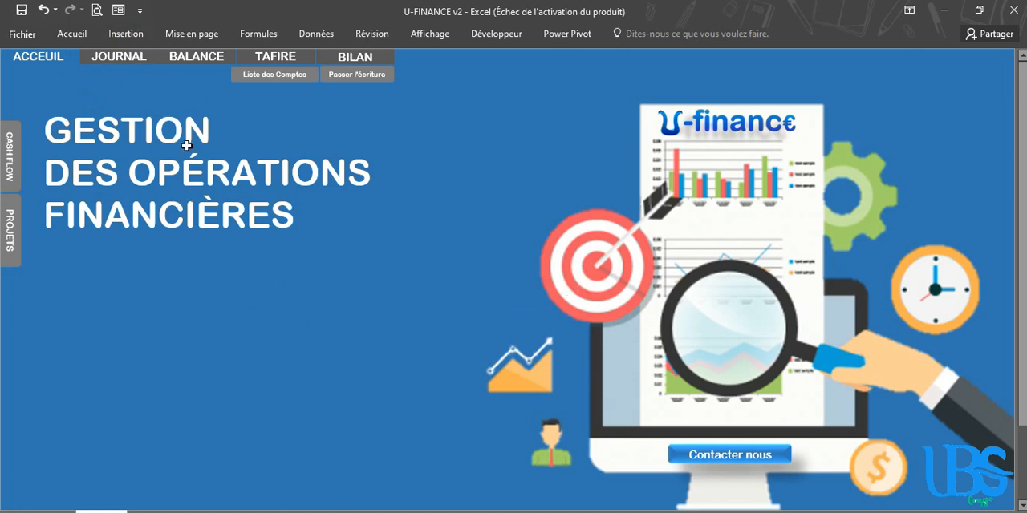
Open the operations journal, the trial balance and the TAFIRE sheet from the home page to review them
left_click(120, 60)
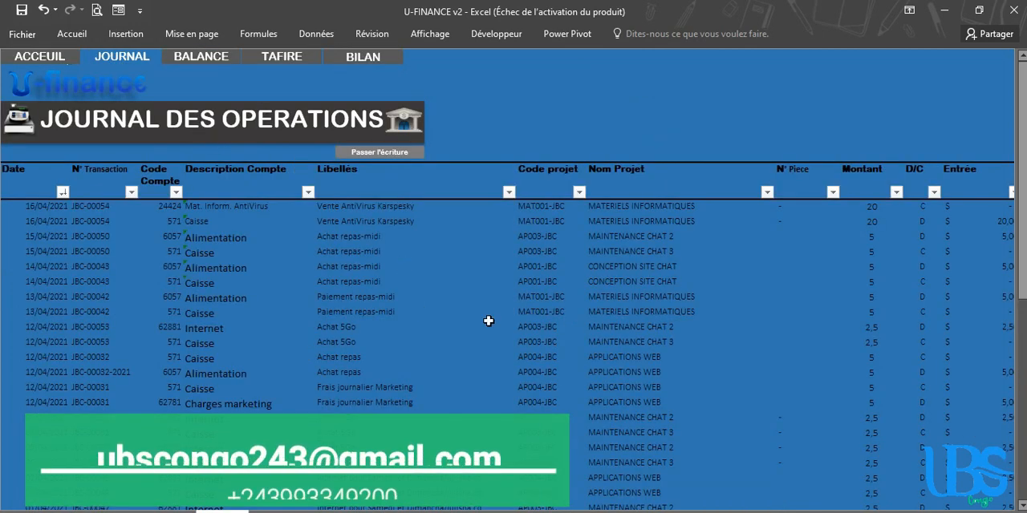
left_click(192, 60)
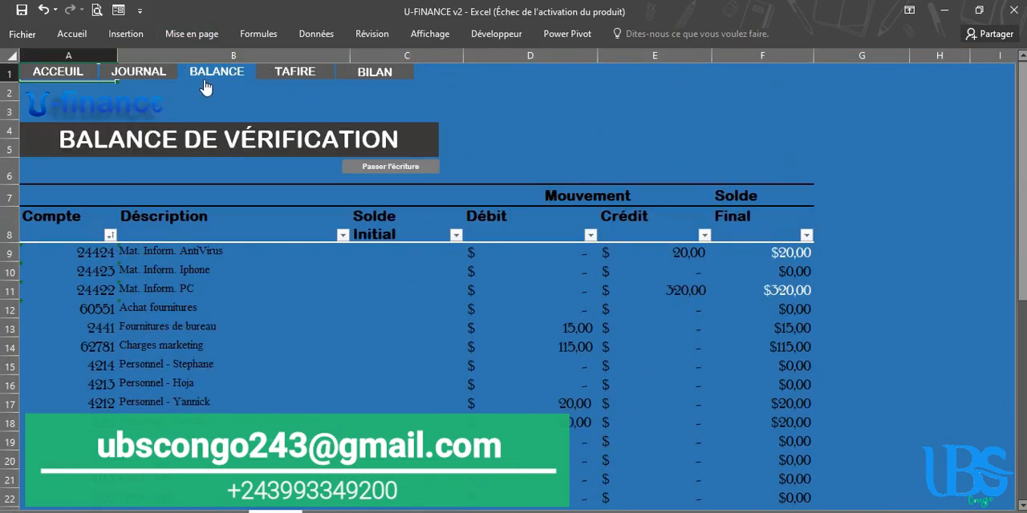
left_click(310, 69)
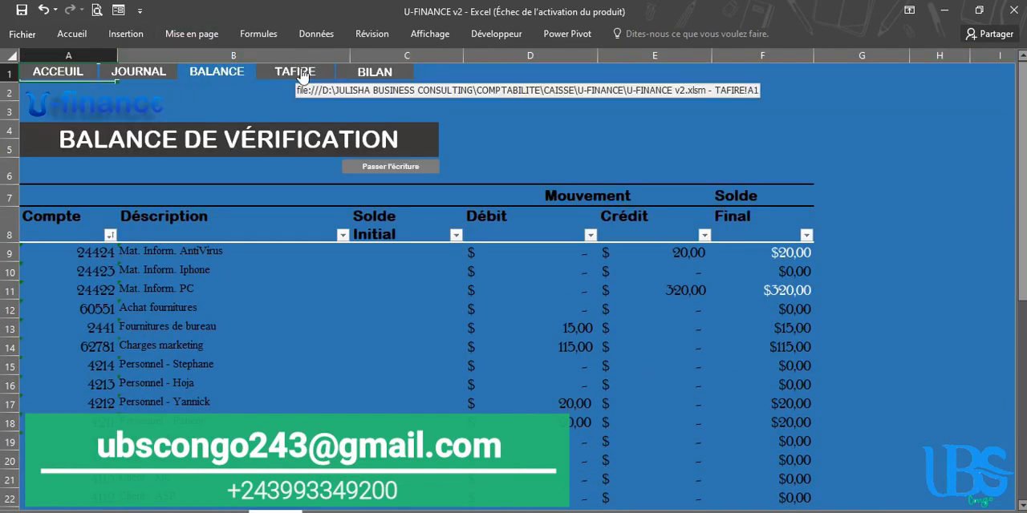
left_click(305, 70)
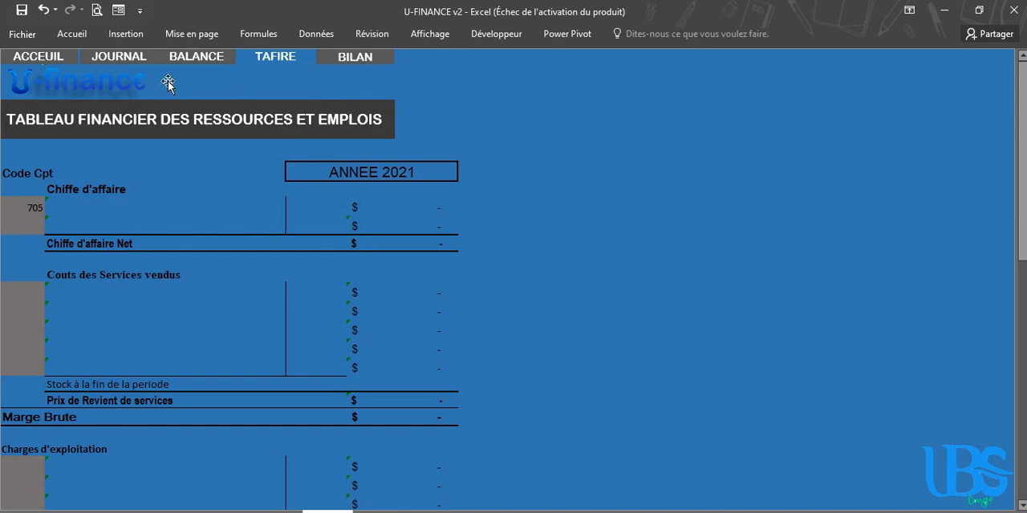
Tour the workbook again from the home page, reviewing the journal, trial balance, TAFIRE and BILAN sheets
left_click(63, 62)
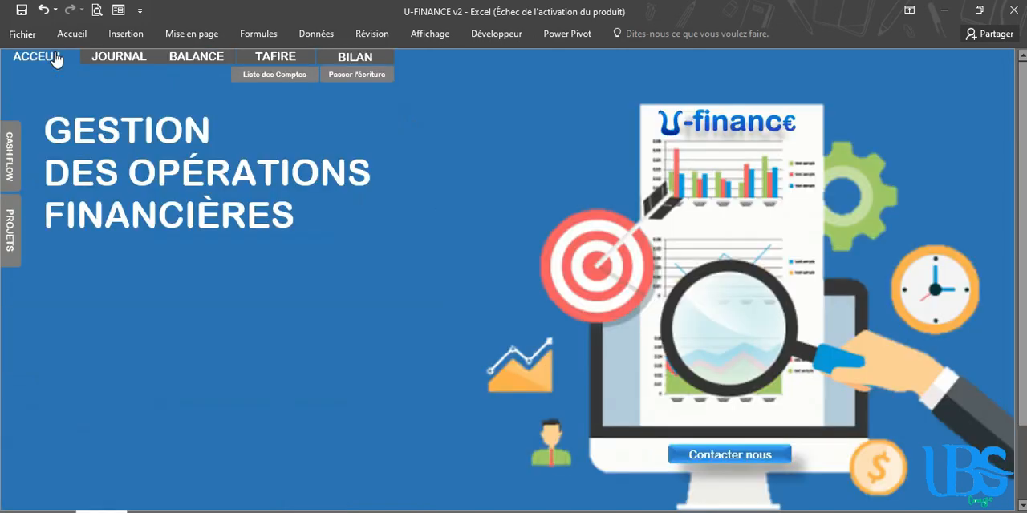
left_click(107, 64)
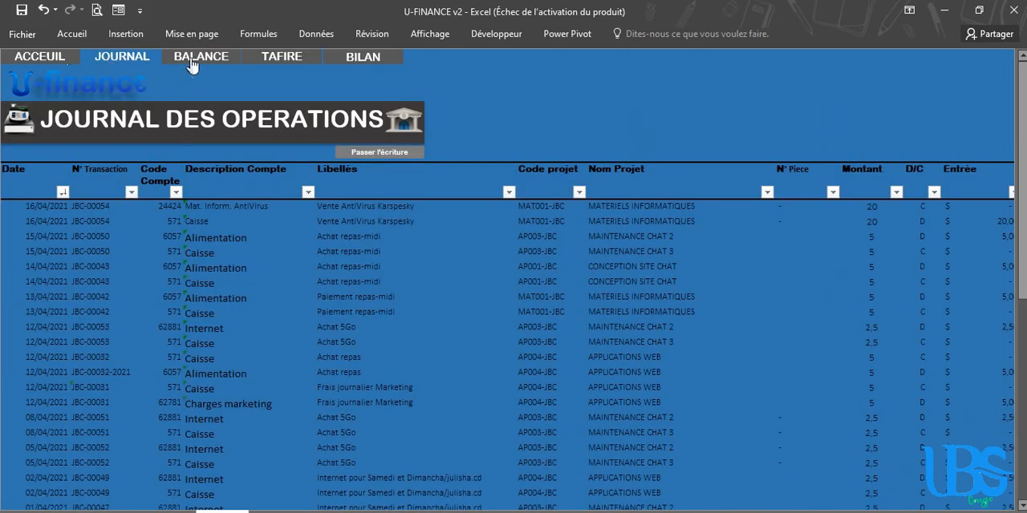
left_click(191, 59)
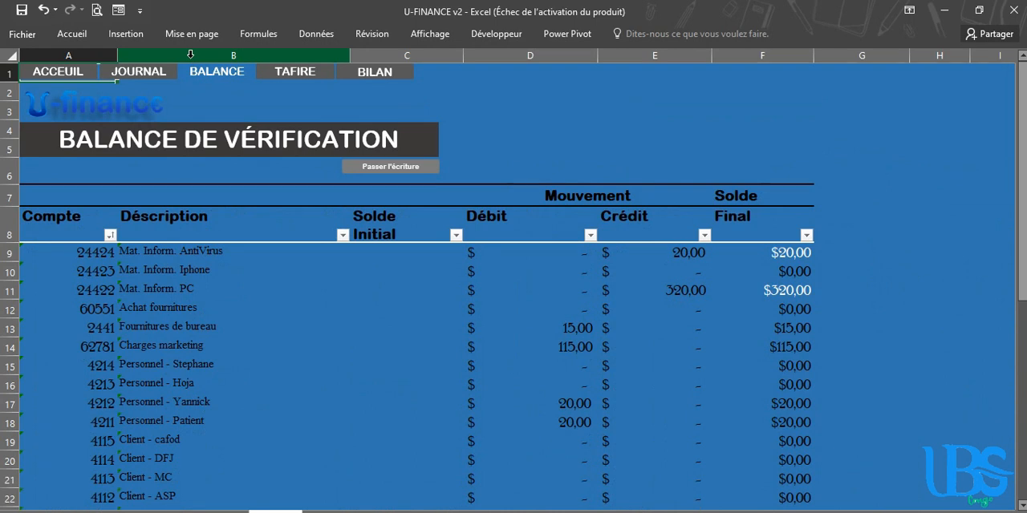
left_click(281, 72)
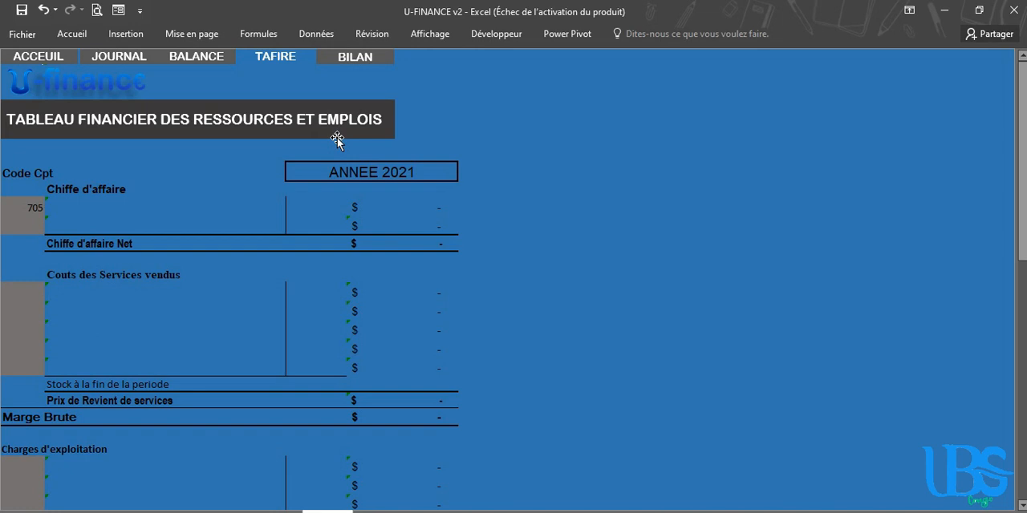
left_click(348, 62)
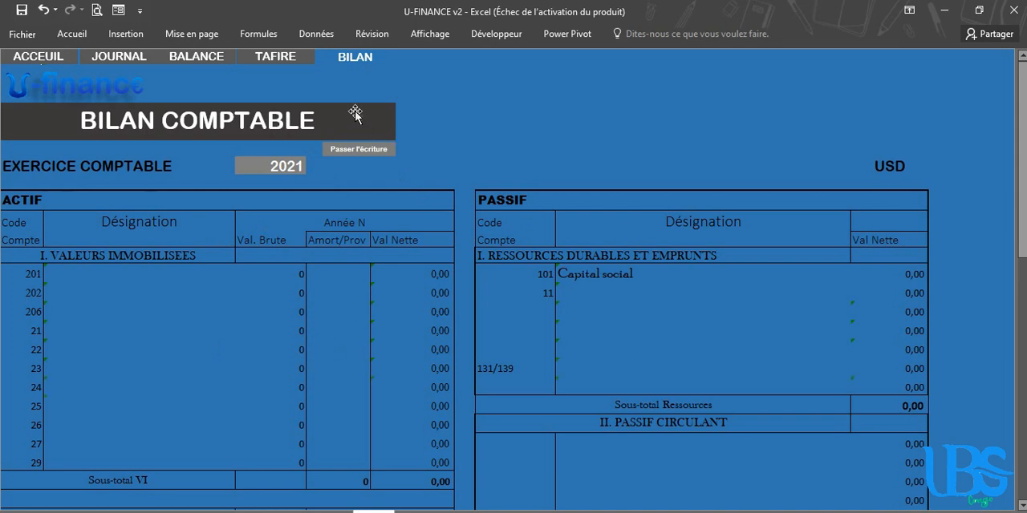
Return to the home page and try its contact link, dismissing the choice of mail application
left_click(48, 62)
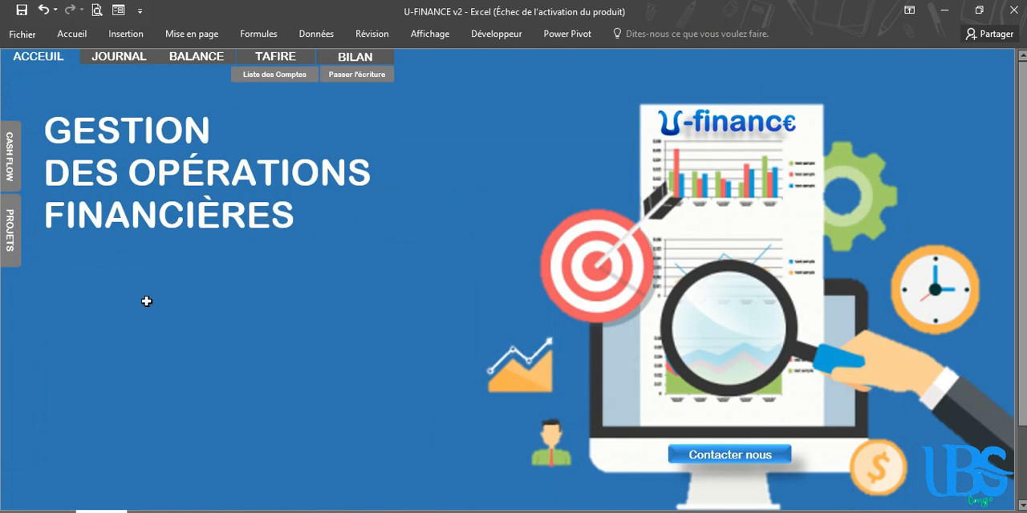
left_click(717, 460)
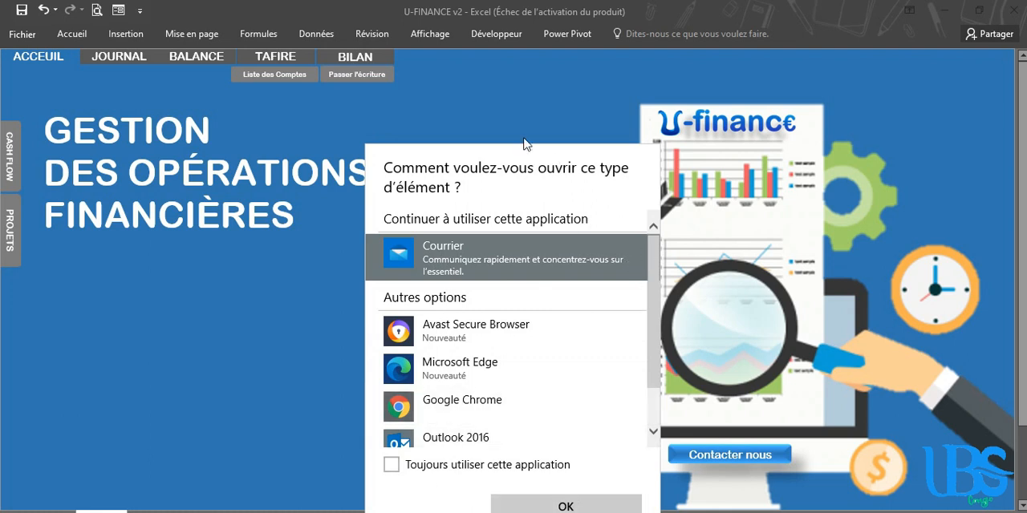
left_click(515, 107)
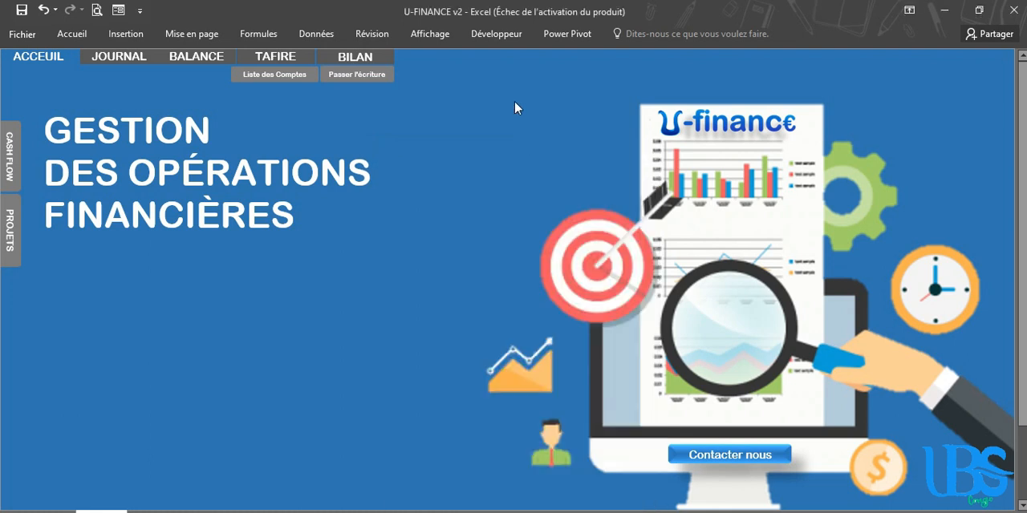
Open the journal entry form and go through its date, transaction number and piece number fields
left_click(358, 80)
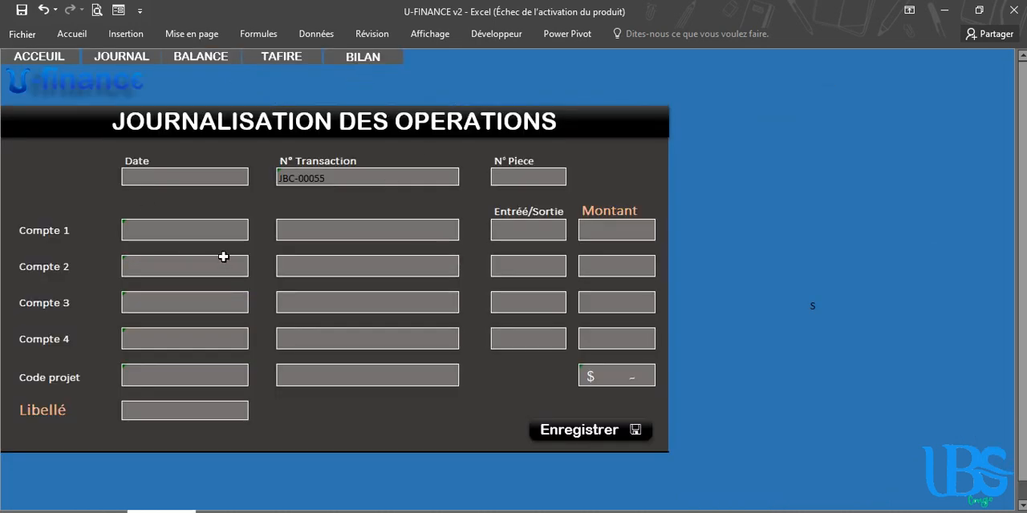
left_click(216, 177)
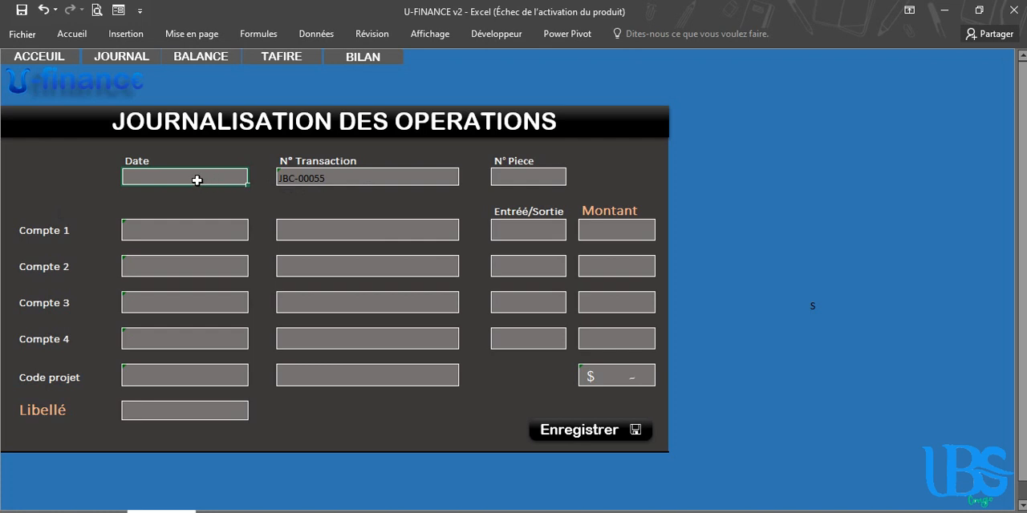
left_click(344, 175)
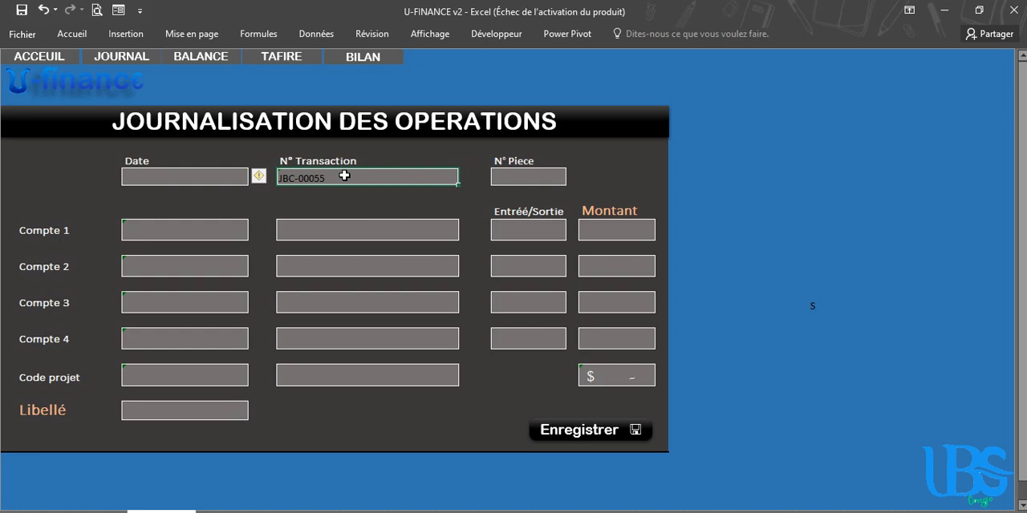
left_click(523, 181)
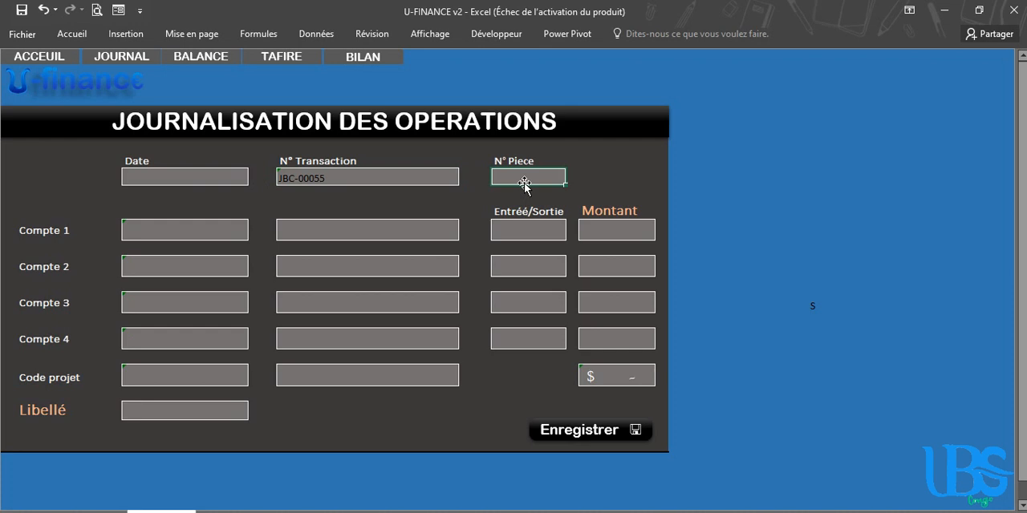
key("Tab")
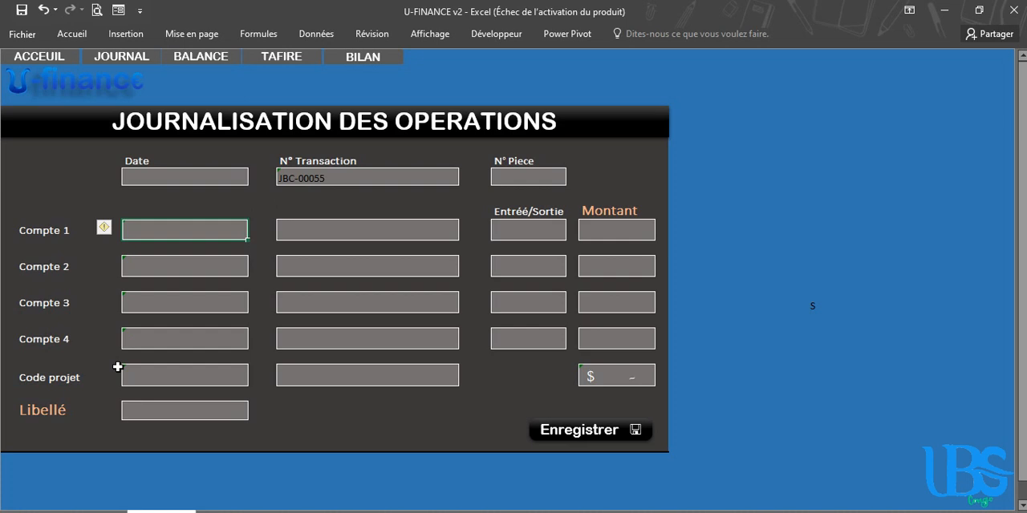
Choose Mat. Inform. AntiVirus as the description for Compte 1 in the entry form
left_click(352, 230)
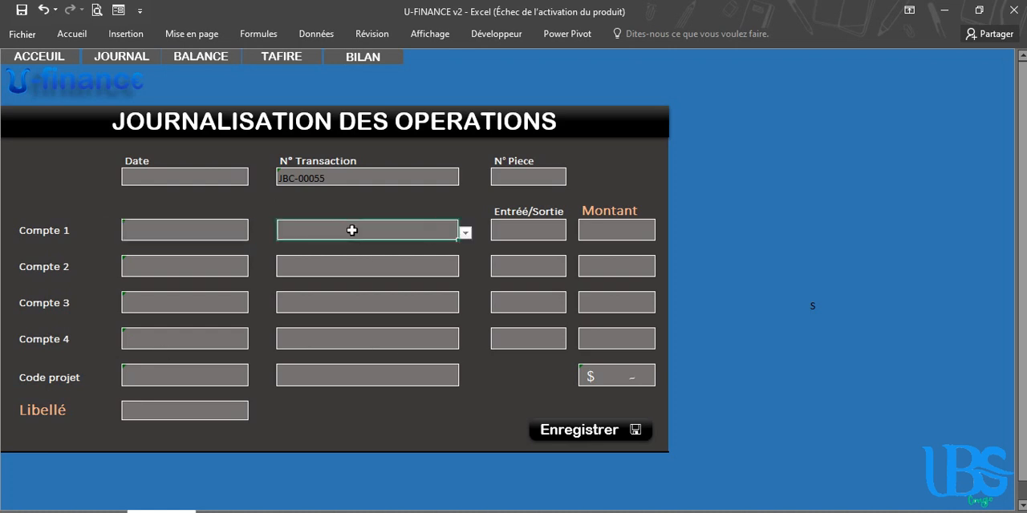
left_click(468, 232)
left_click(419, 227)
left_click(195, 231)
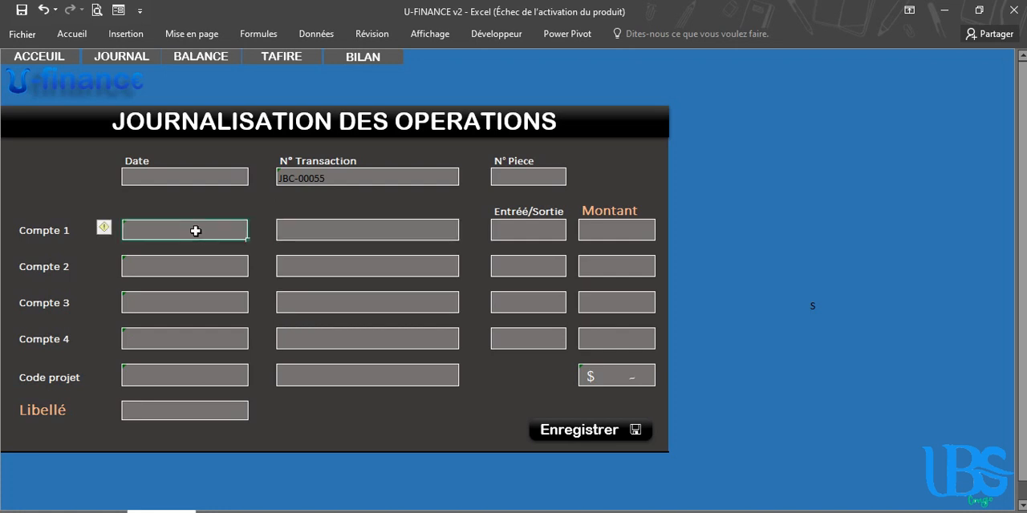
left_click(352, 232)
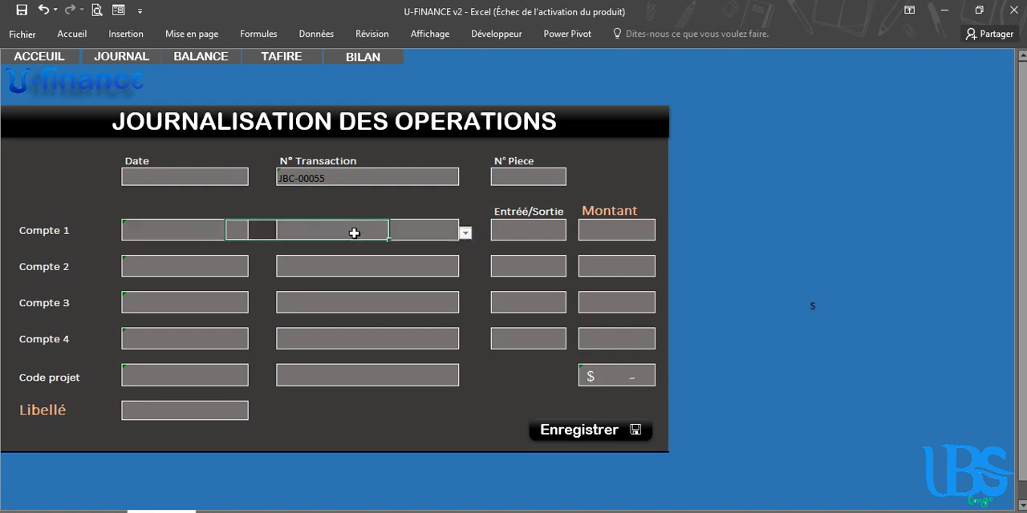
left_click(465, 233)
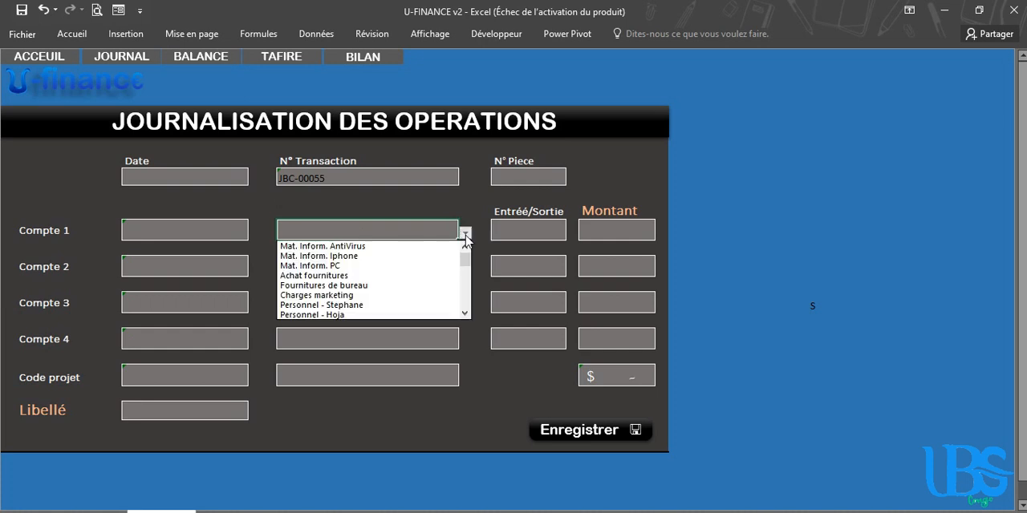
left_click(373, 248)
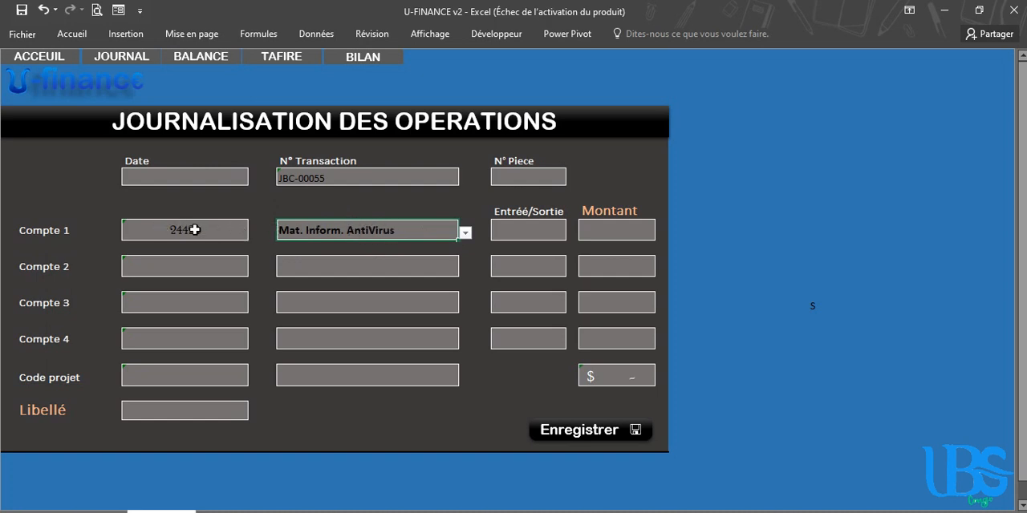
Choose Caisse as the description for Compte 2
left_click(362, 264)
left_click(464, 268)
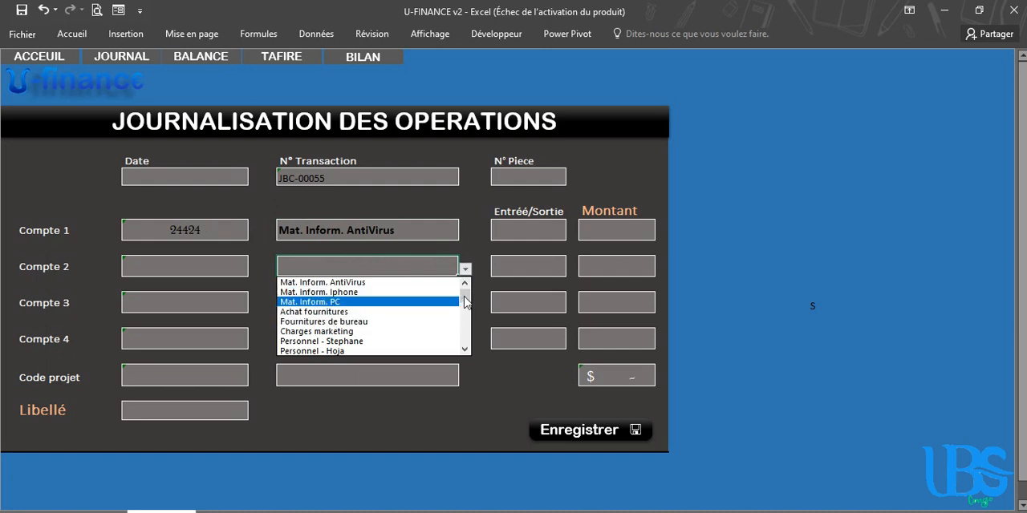
left_click_drag(464, 297, 465, 343)
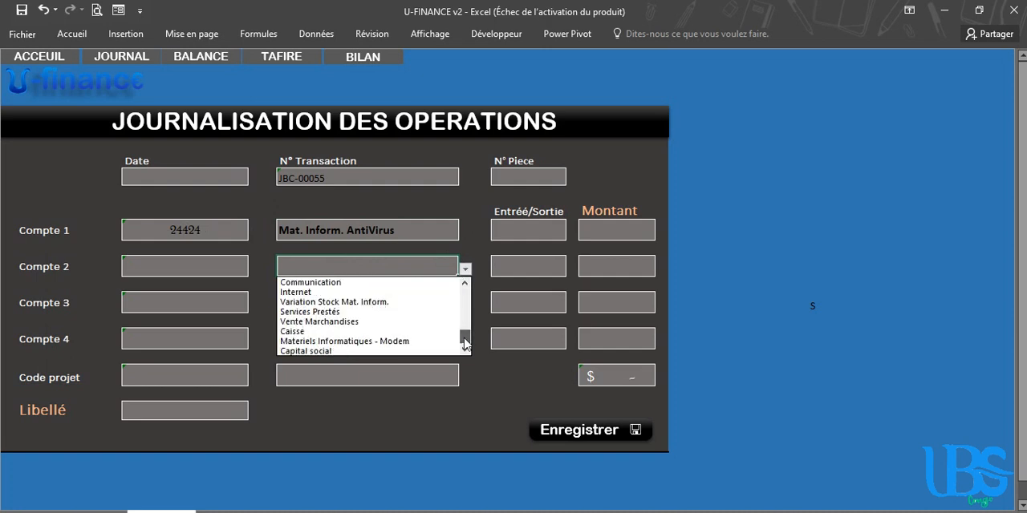
left_click(306, 331)
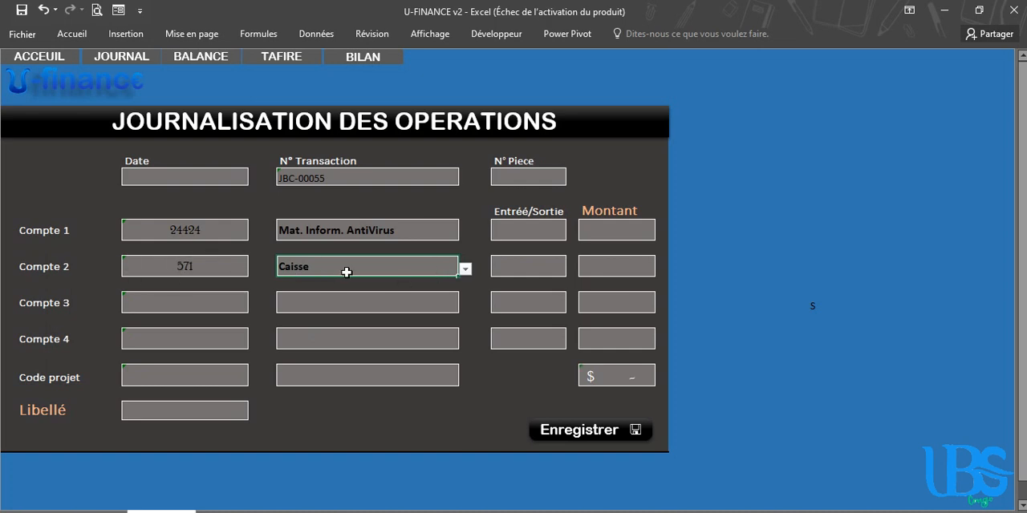
Set Entrée/Sortie to C for the AntiVirus account and to D for the Caisse account
left_click(519, 235)
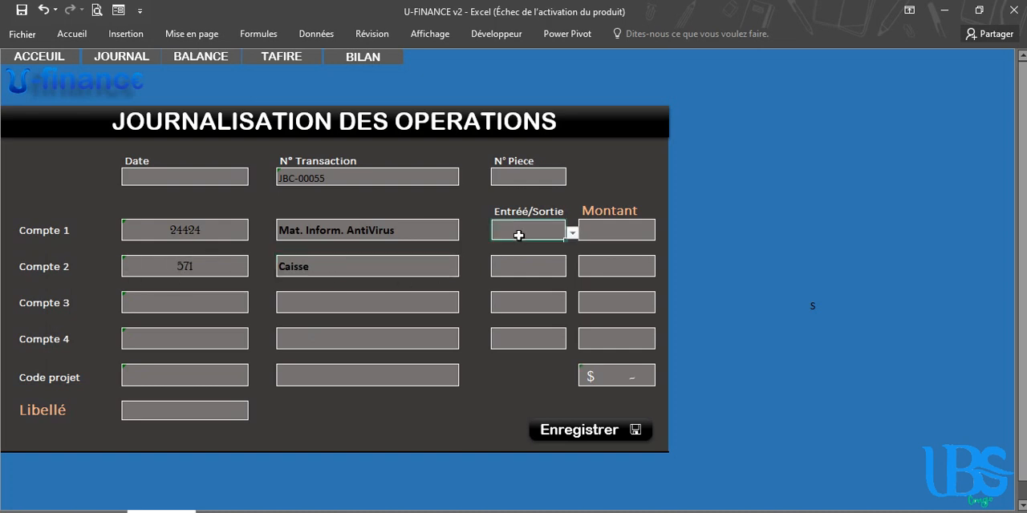
left_click(572, 234)
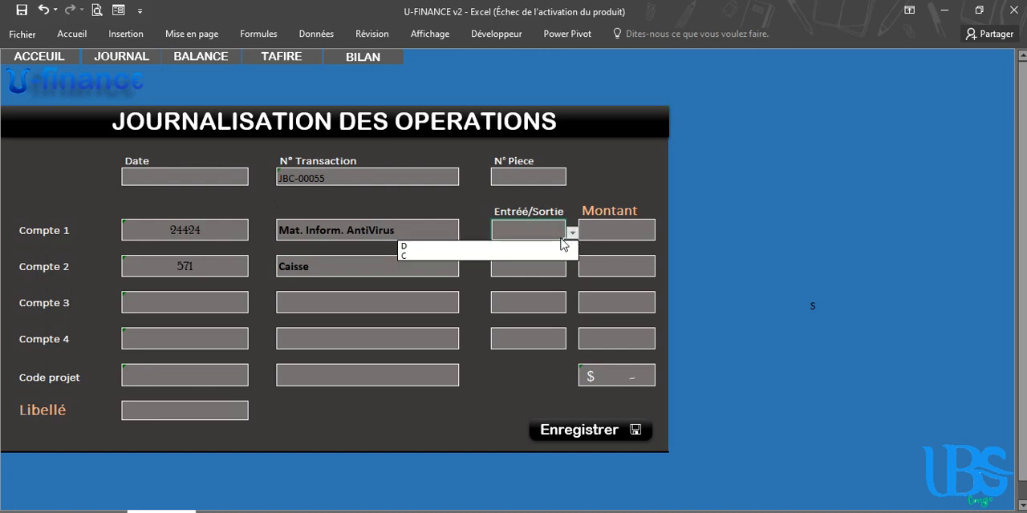
left_click(410, 254)
left_click(531, 265)
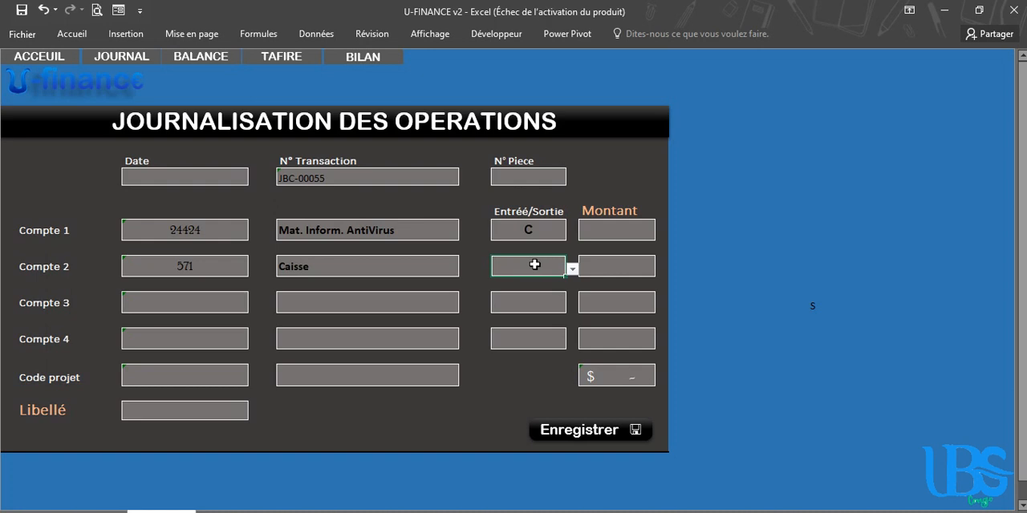
left_click(572, 269)
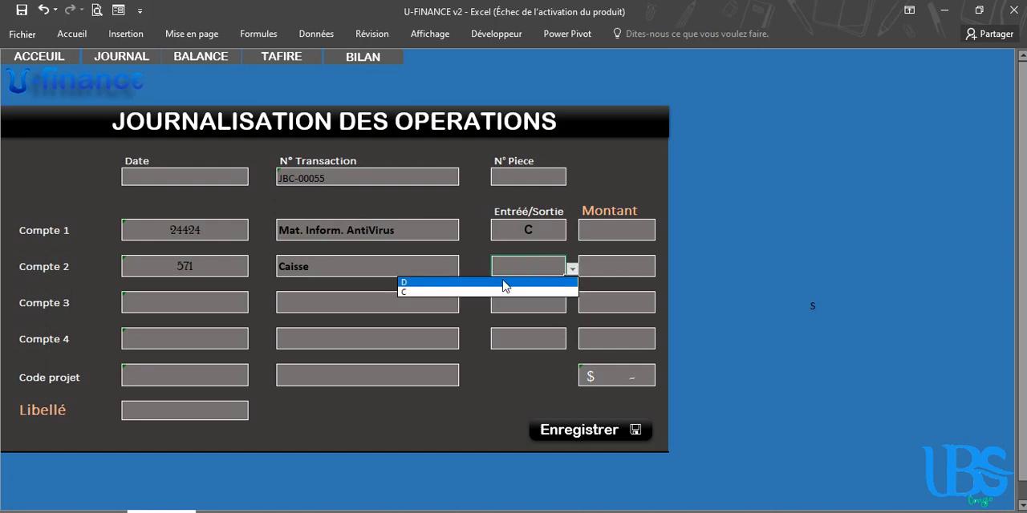
left_click(504, 283)
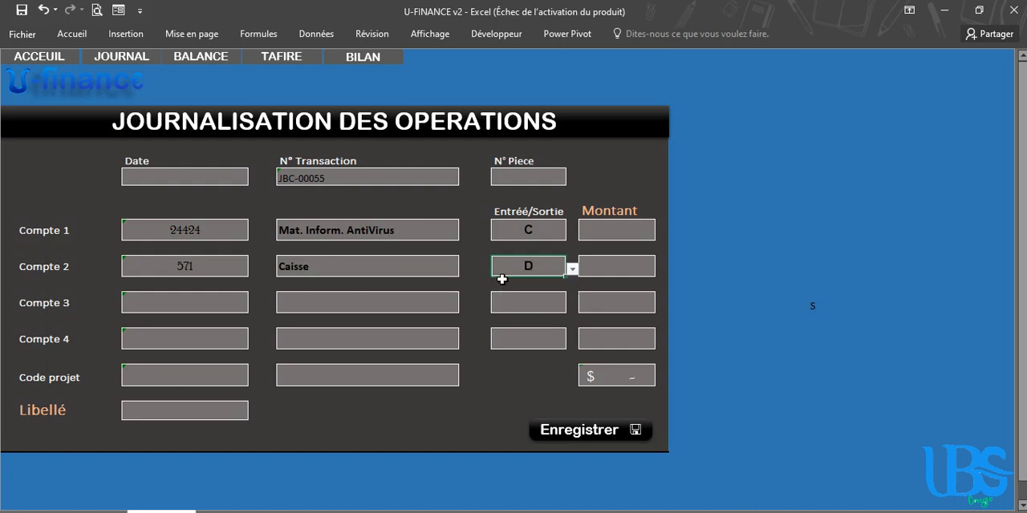
Enter an amount of 20 for both Compte 1 and Compte 2
left_click(619, 232)
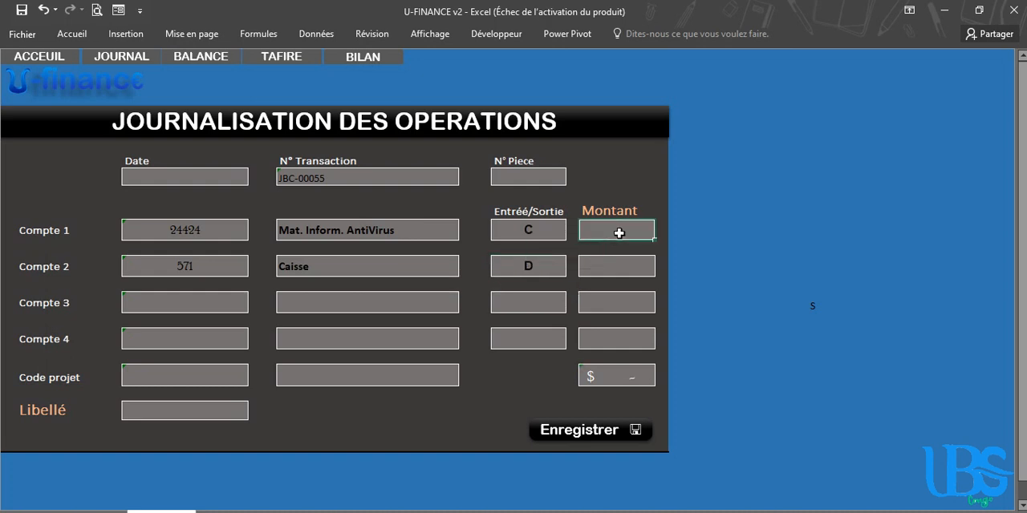
type("20")
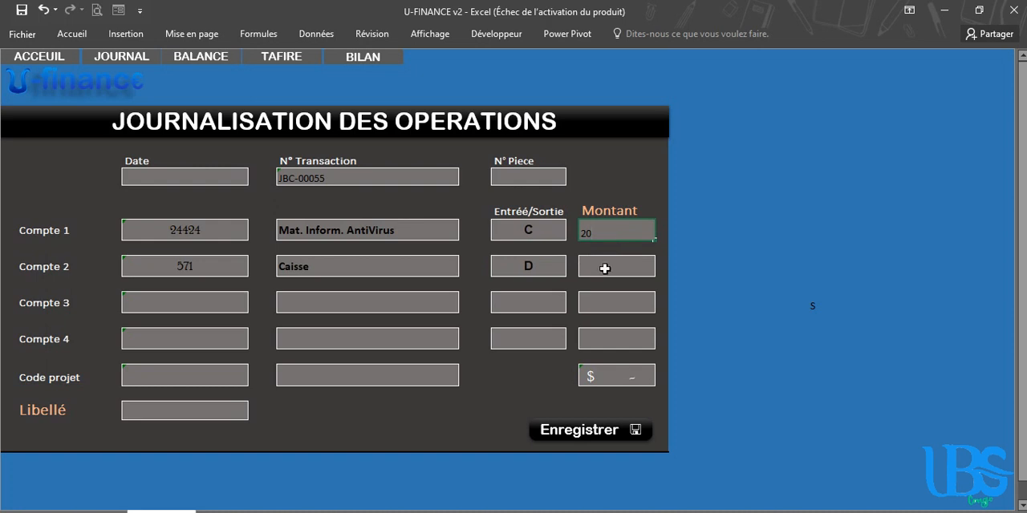
left_click(605, 269)
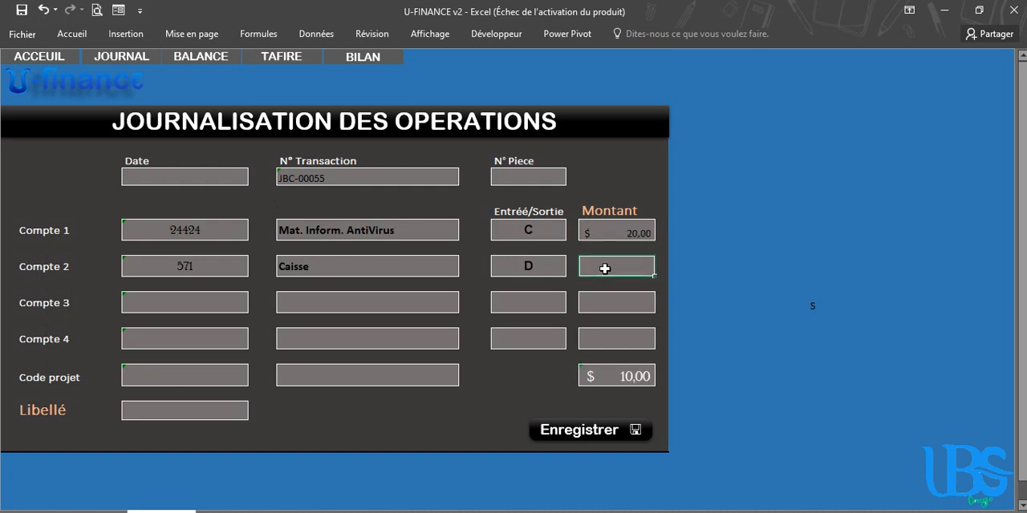
type("2")
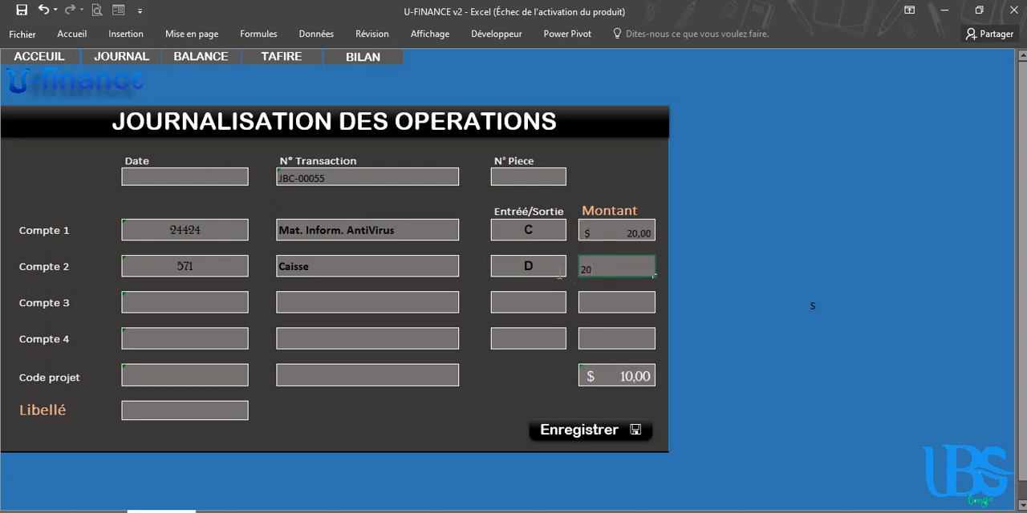
type("0")
Complete the Compte 2 amount as 20 in the journal entry form
left_click(539, 269)
left_click(631, 230)
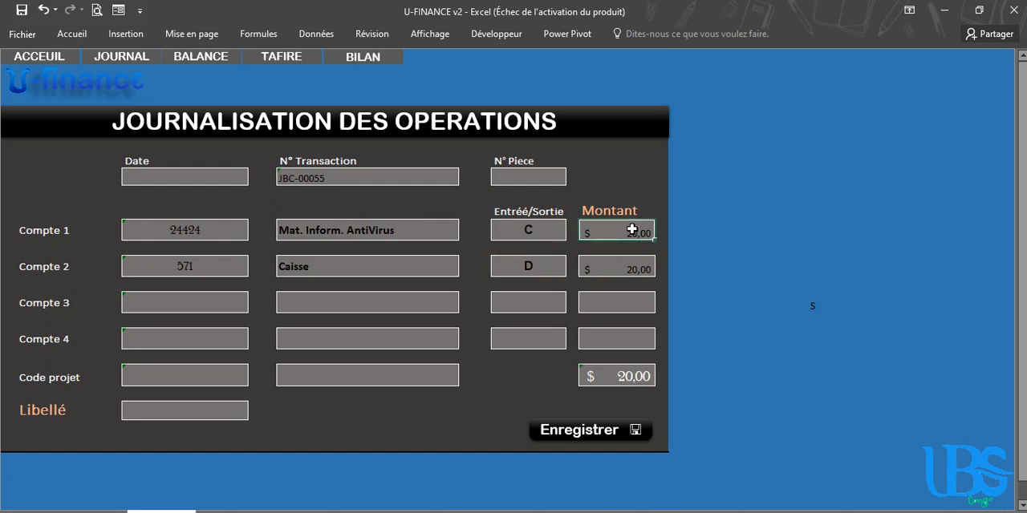
Choose MATERIELS INFORMATIQUES as the project for the journal entry
left_click(190, 378)
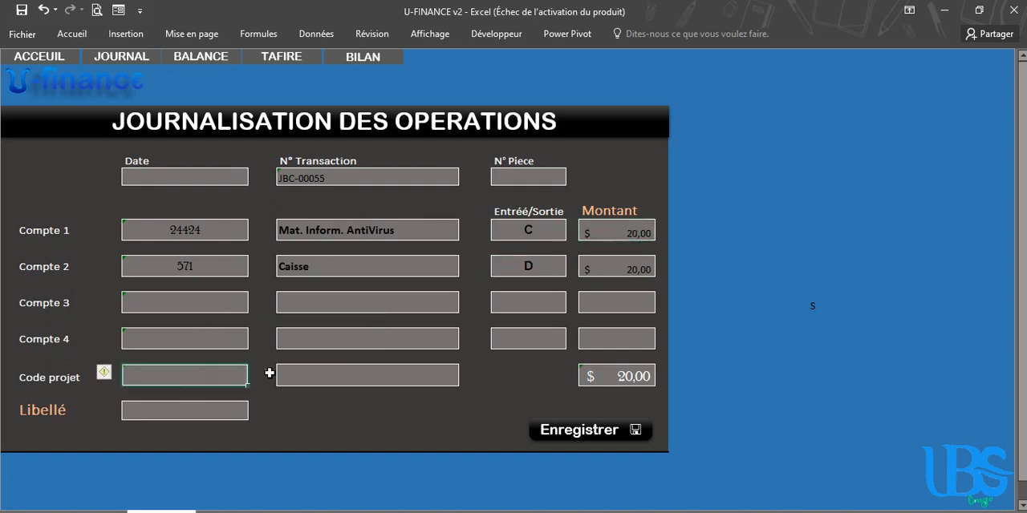
left_click(344, 386)
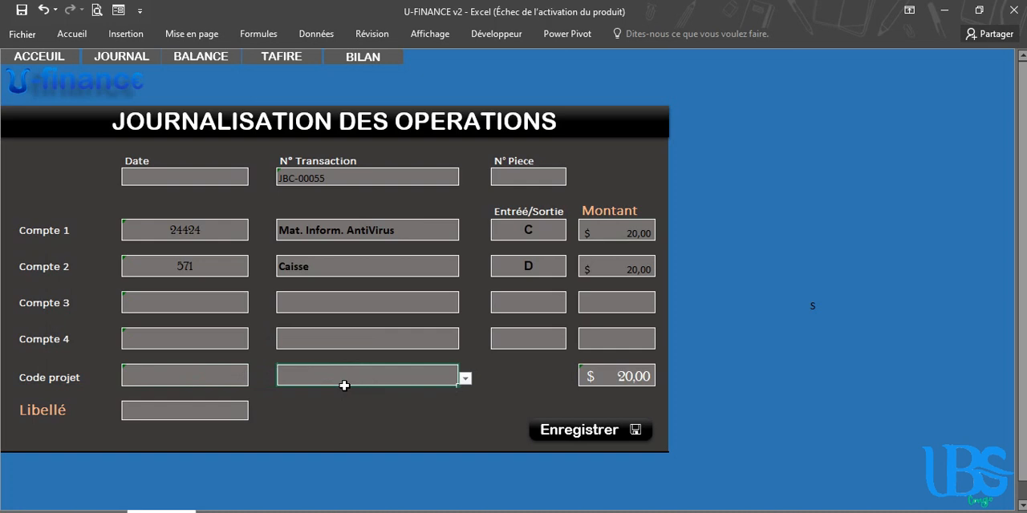
left_click(465, 379)
left_click(392, 421)
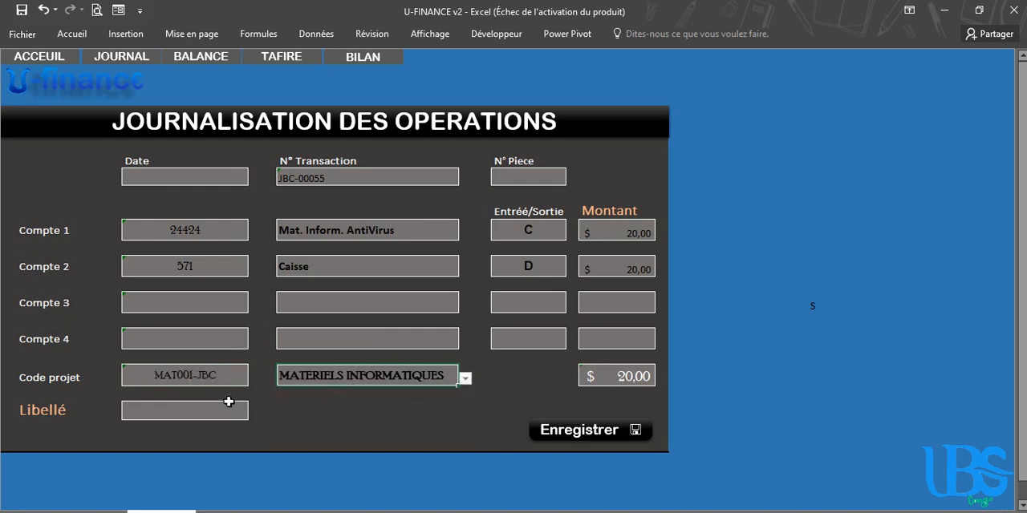
Enter Vente Antivirus as the Libellé and save the journal entry
left_click(162, 412)
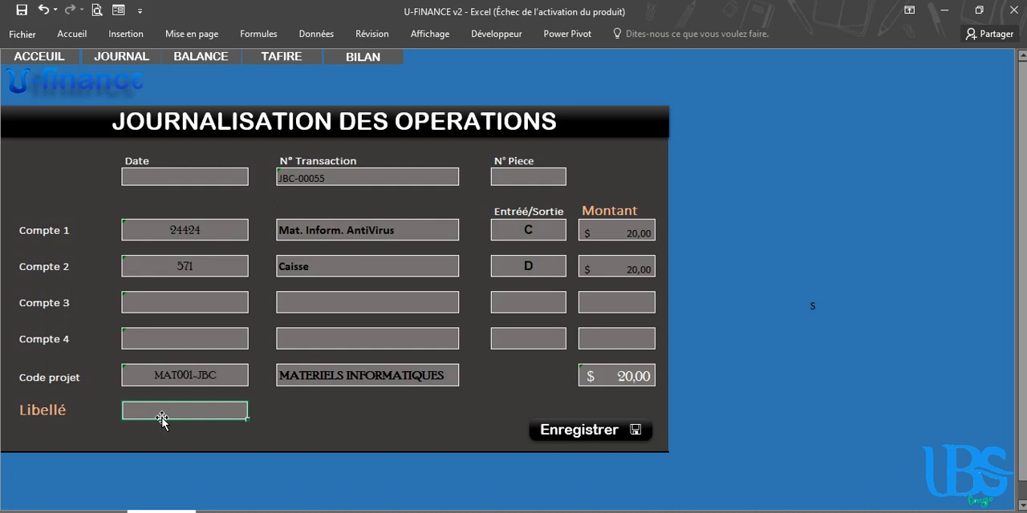
type("Vem")
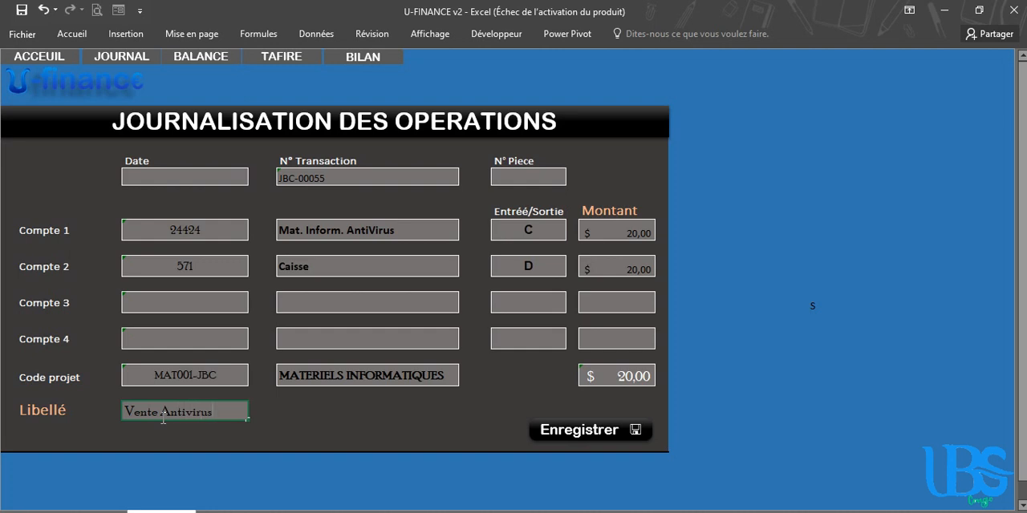
left_click(576, 433)
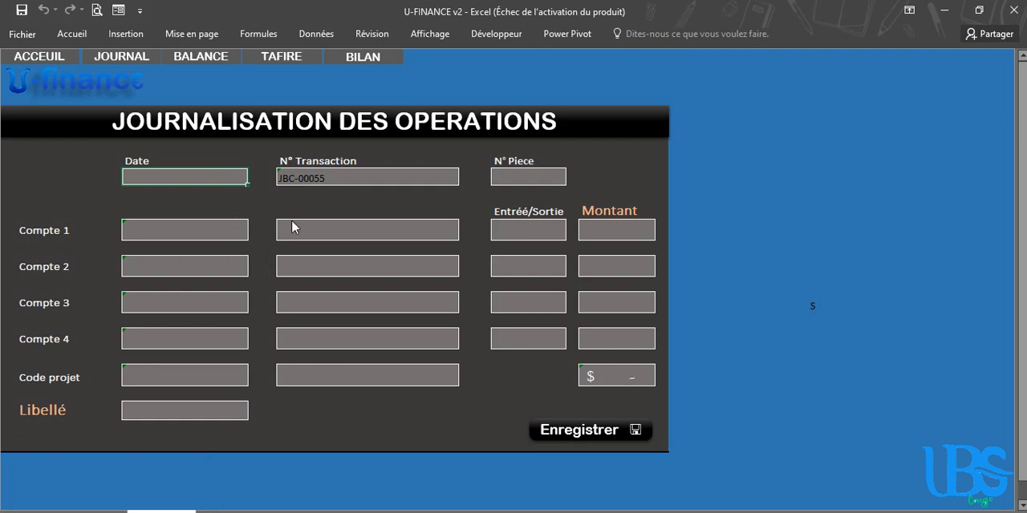
Open the operations journal and examine the Montant, D/C, Entrée and Sortie totals at the end of the table
left_click(106, 62)
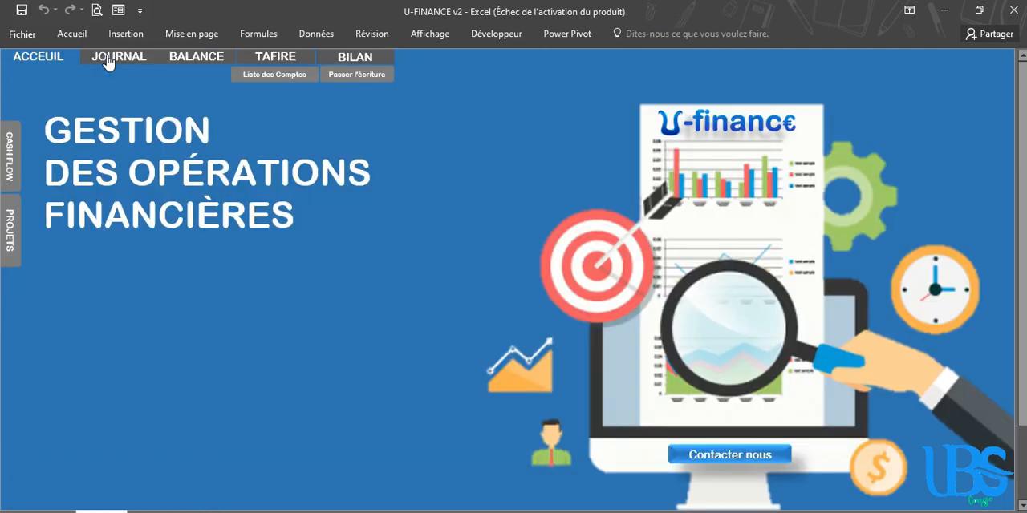
left_click(126, 64)
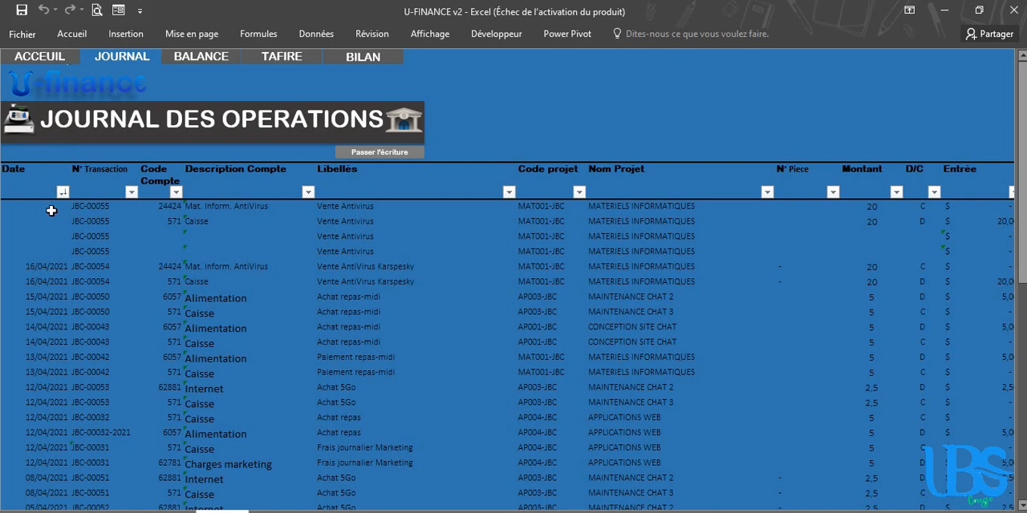
key("ctrl+End")
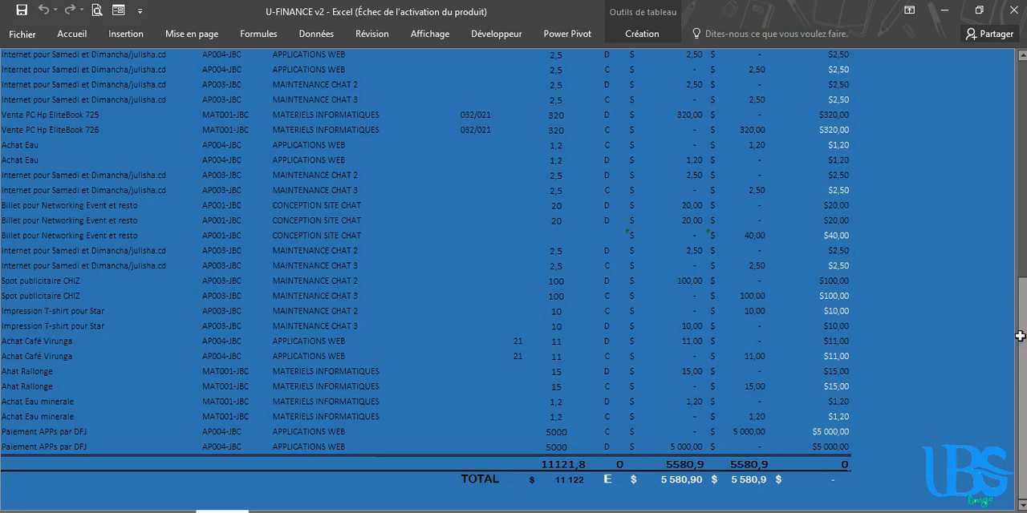
left_click(550, 465)
left_click(624, 462)
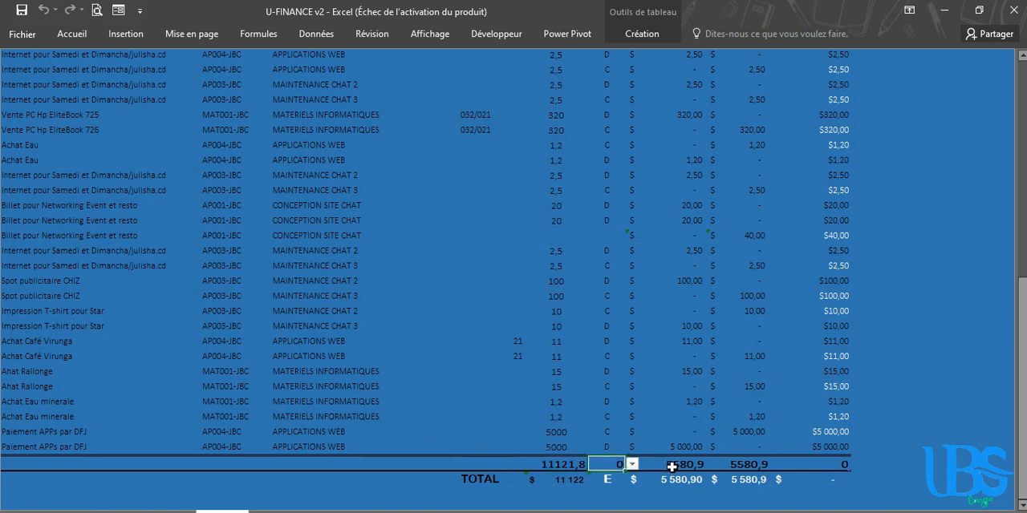
left_click(675, 468)
left_click(752, 466)
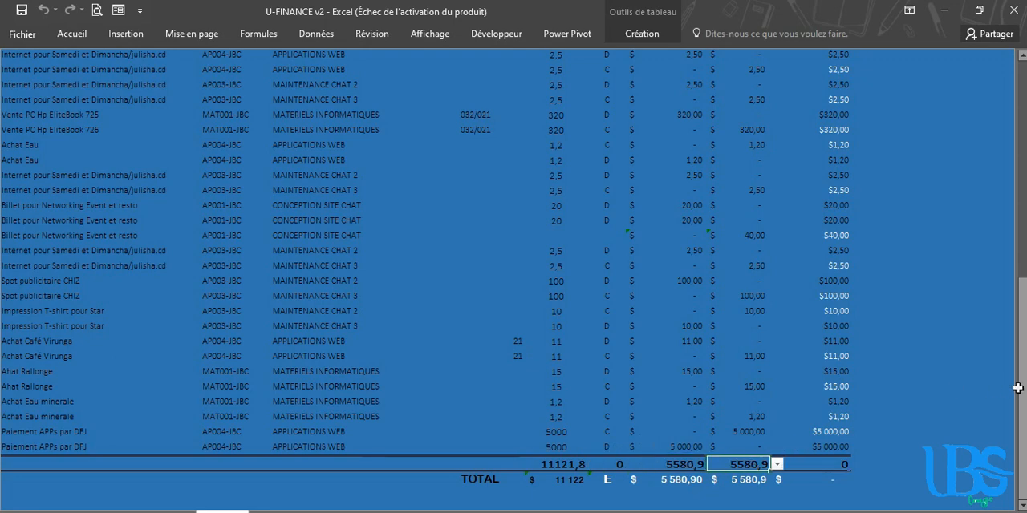
Filter the journal's D/C column to show only the D entries
left_click_drag(1022, 389, 1021, 169)
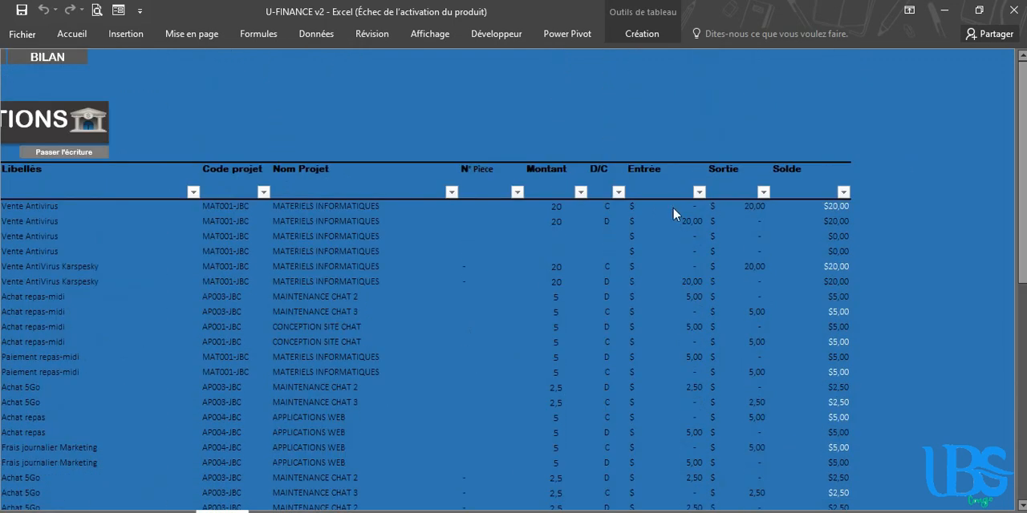
left_click(618, 192)
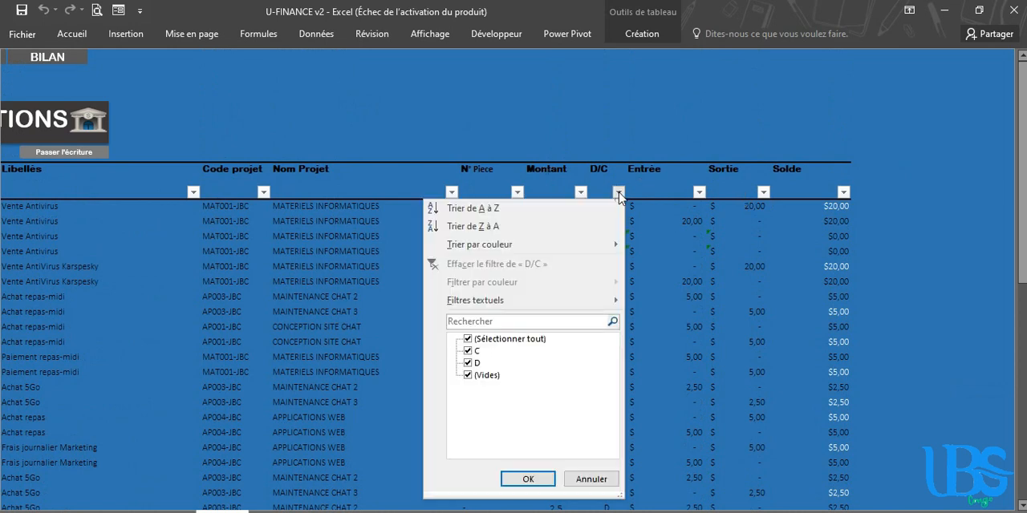
left_click(468, 338)
left_click(468, 362)
left_click(528, 479)
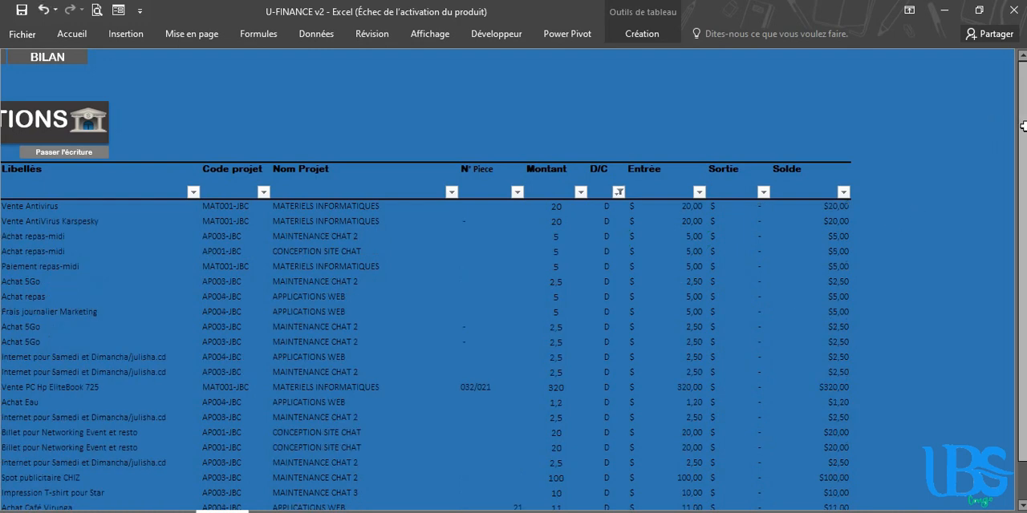
Compare the filtered subtotals with the Montant, D/C, Entrée and Sortie values in the journal's TOTAL row
left_click_drag(1022, 120, 1022, 128)
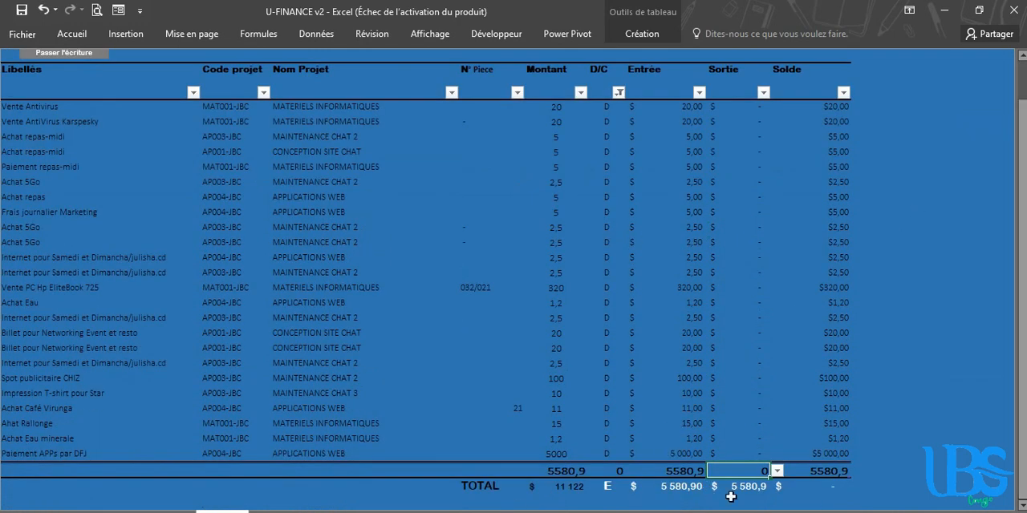
left_click(584, 472)
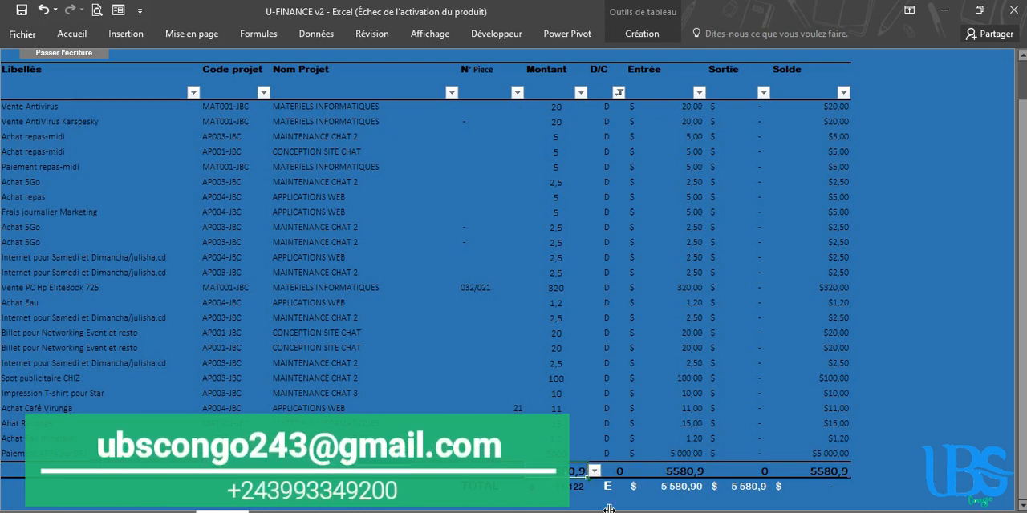
left_click(571, 487)
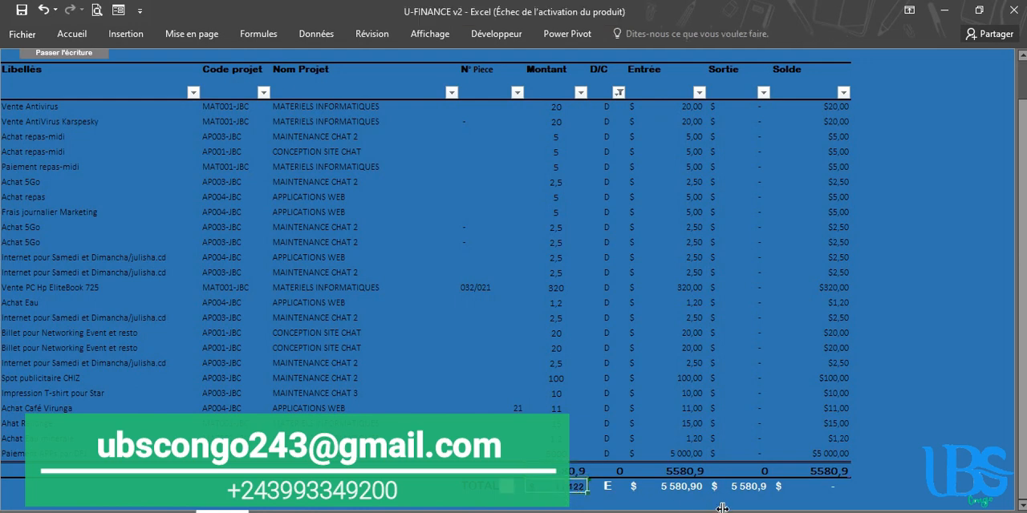
left_click(611, 486)
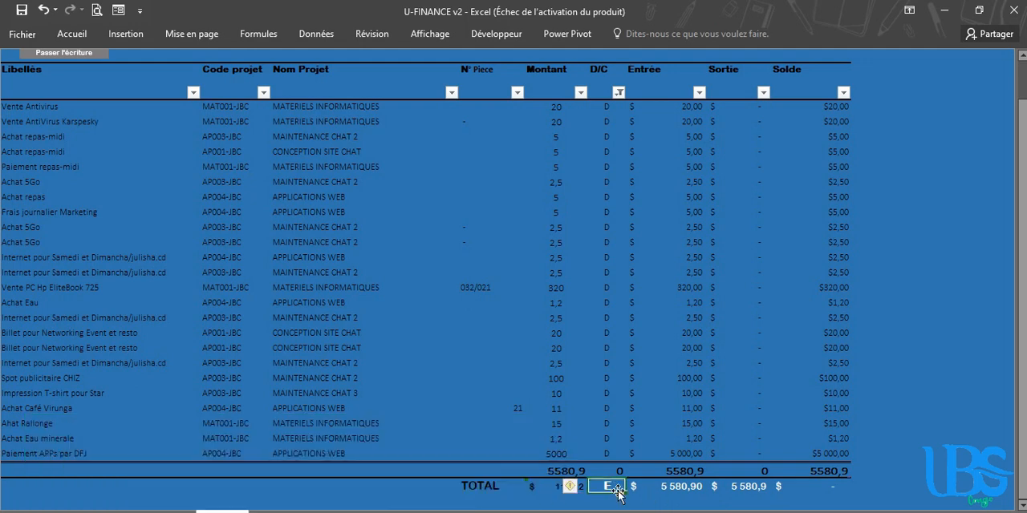
left_click(670, 496)
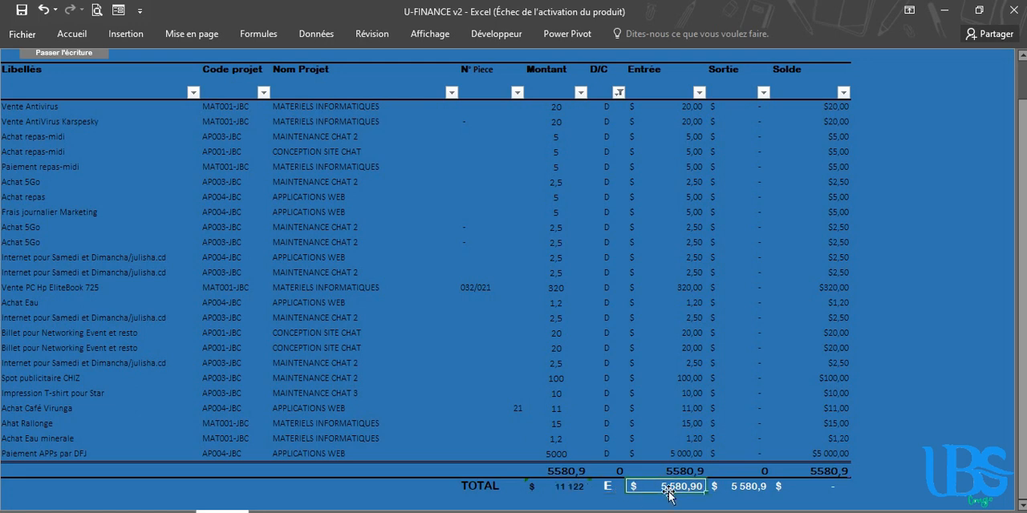
left_click(746, 486)
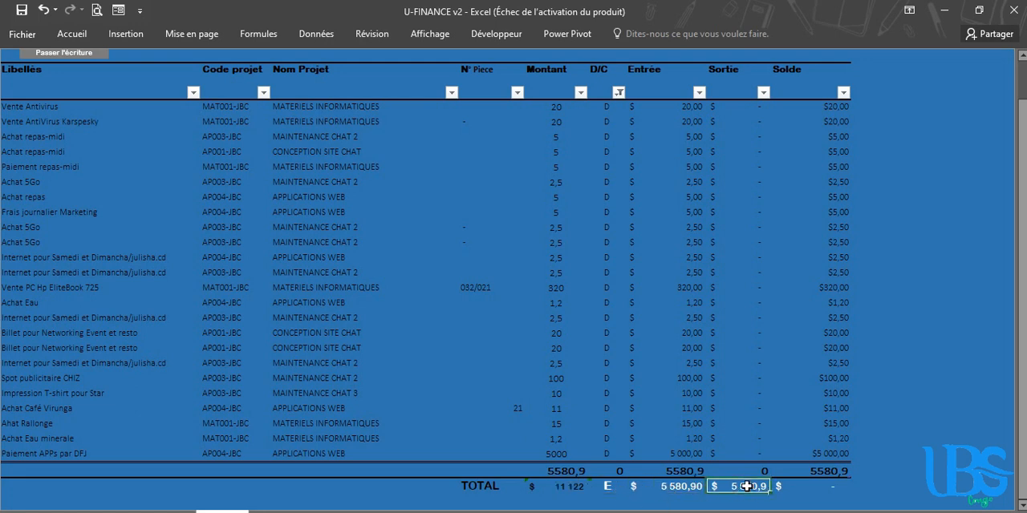
left_click(603, 486)
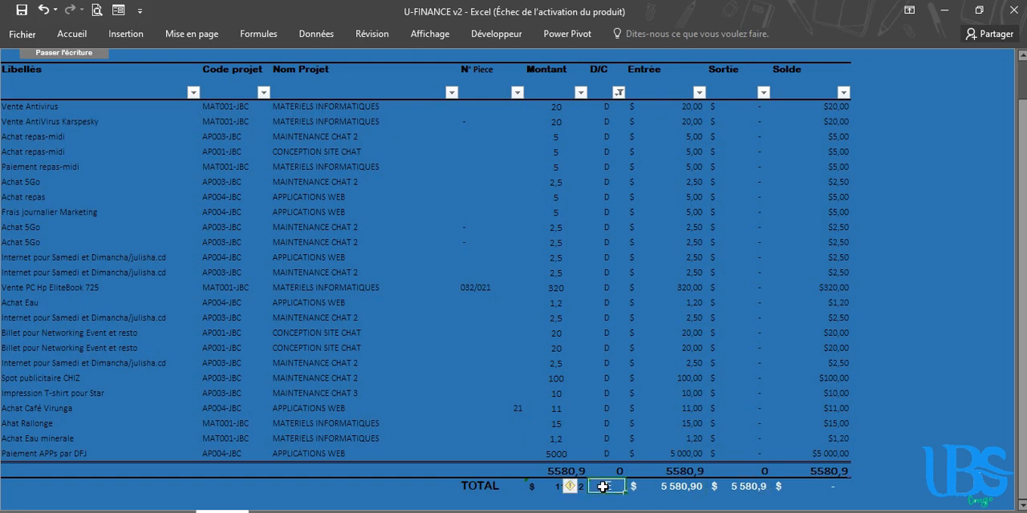
left_click(713, 488)
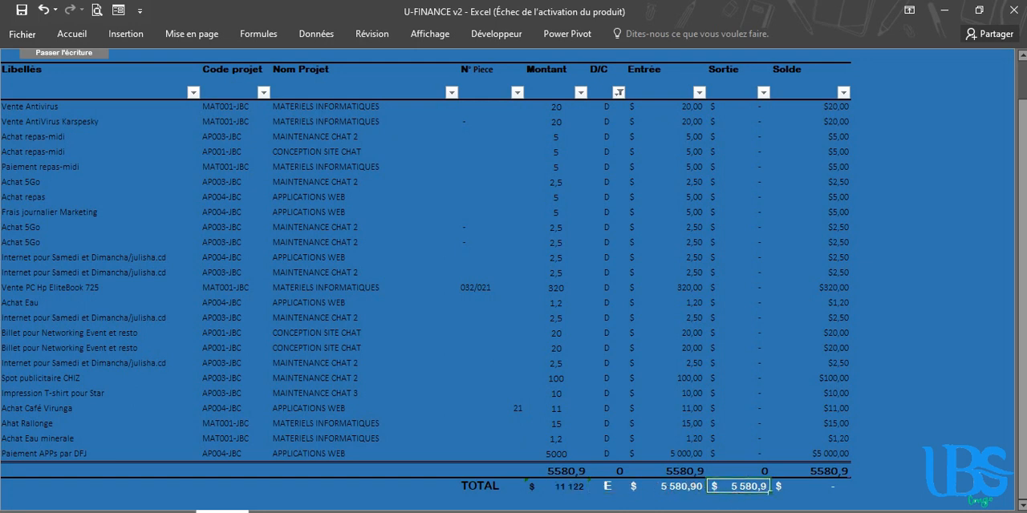
left_click(607, 486)
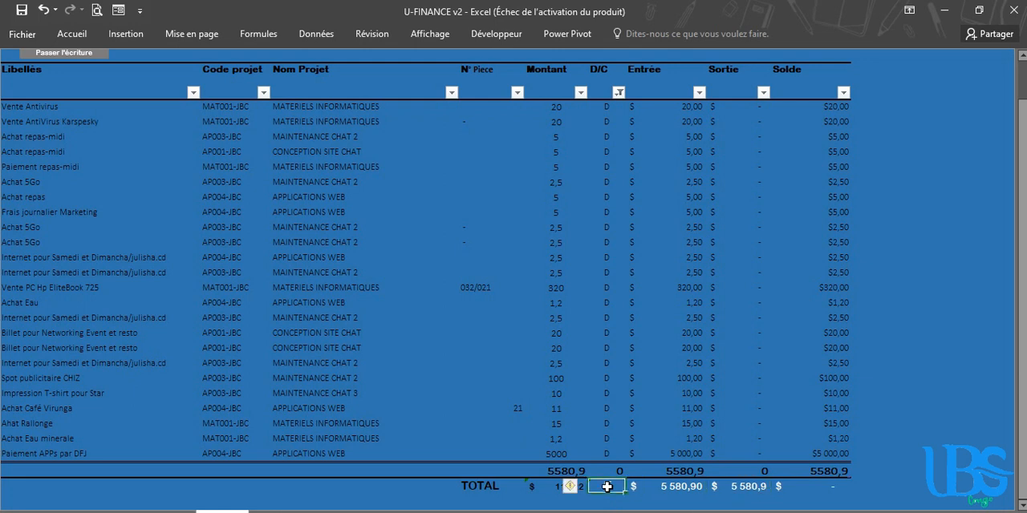
left_click(656, 487)
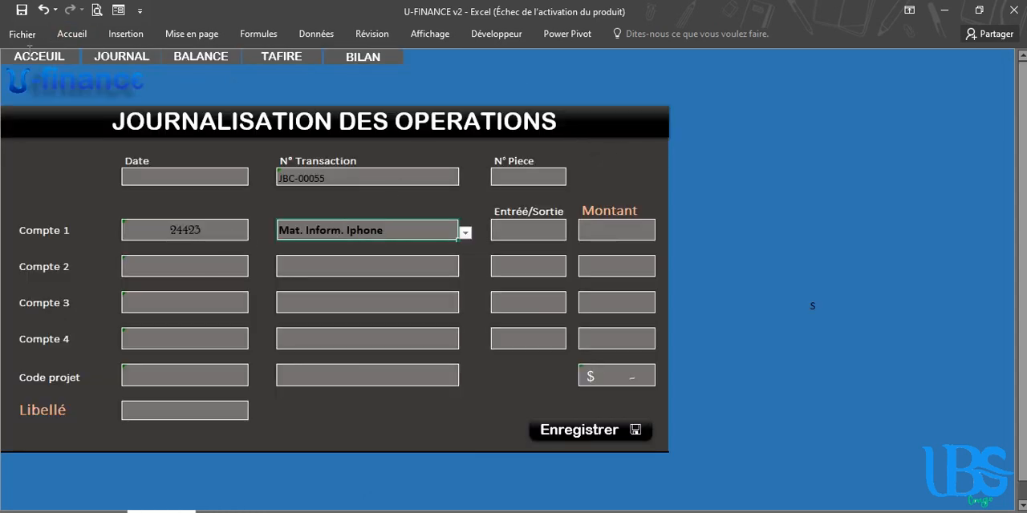
Open the list of accounts from the home page and enter 3111 as the new account's N° Compte
left_click(29, 56)
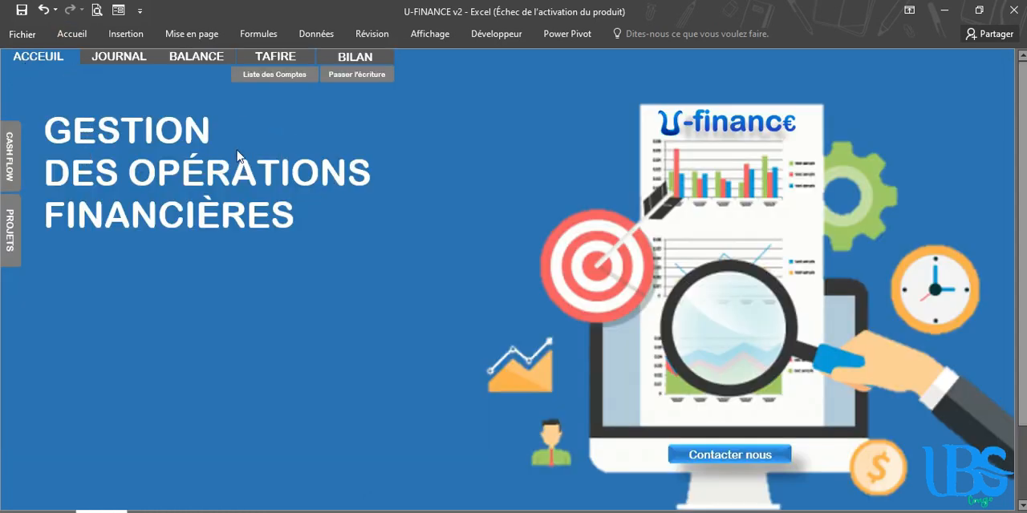
left_click(256, 74)
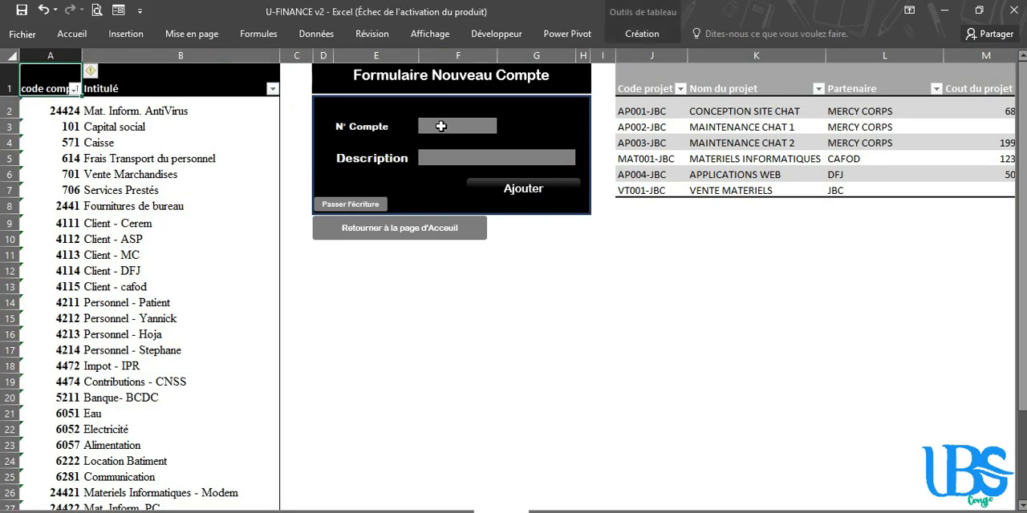
left_click(441, 126)
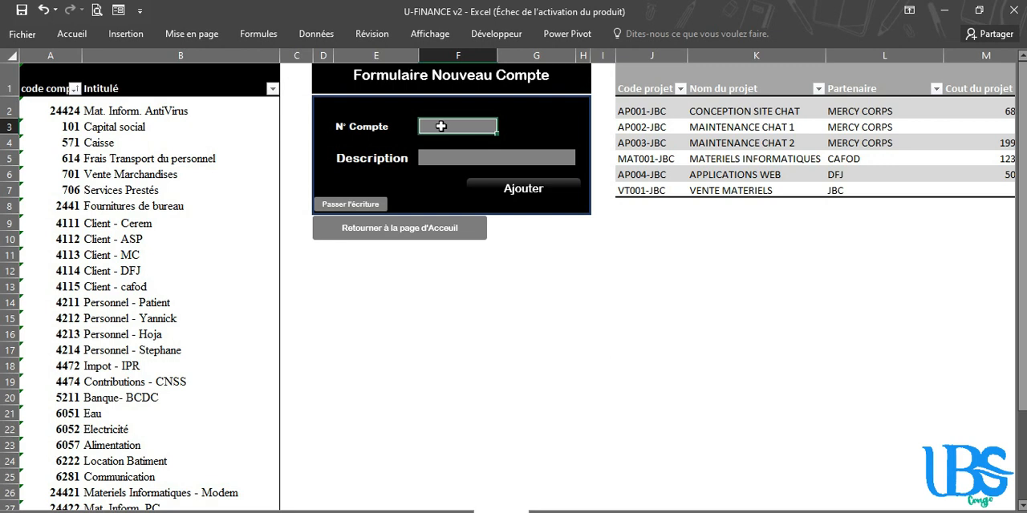
type("31")
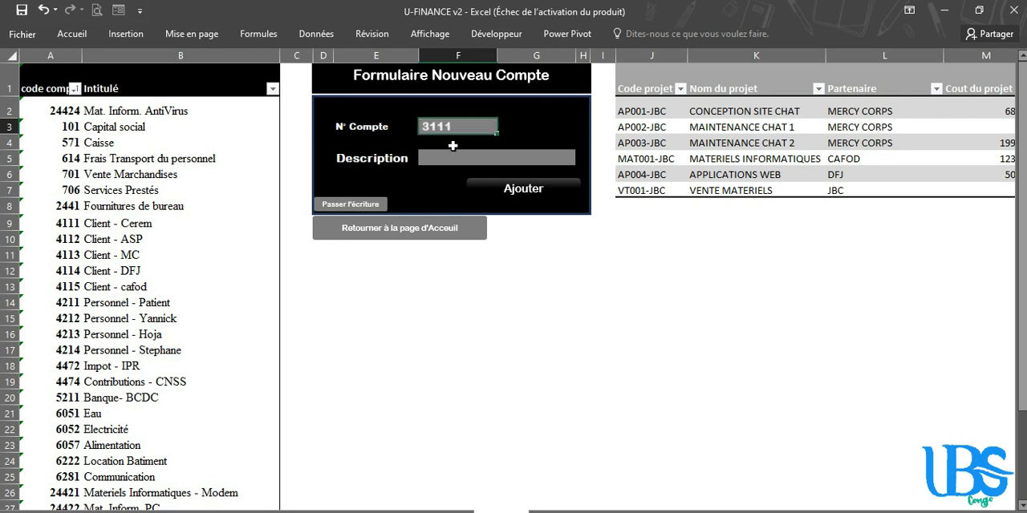
type("11")
Enter Marchandises - Pagnes as the description in the new account form
left_click(435, 159)
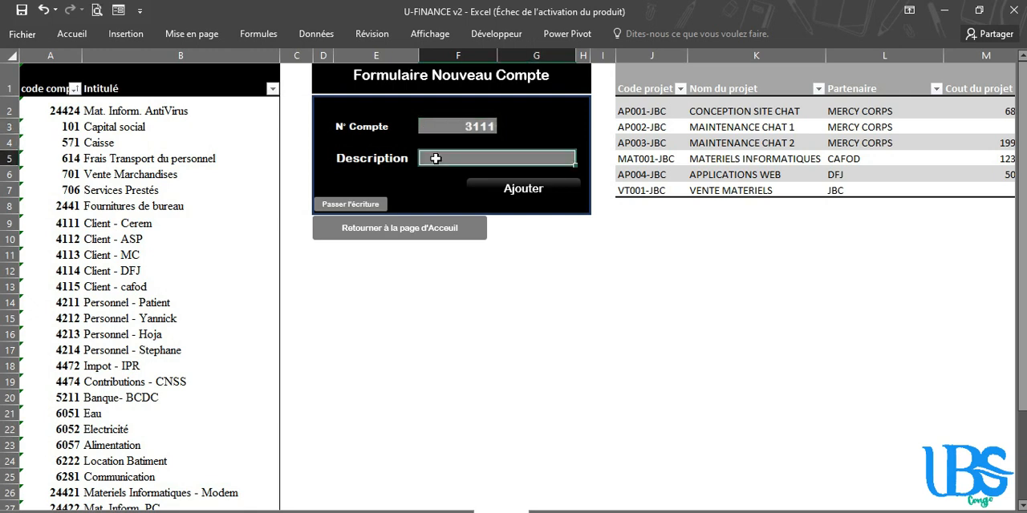
type("M")
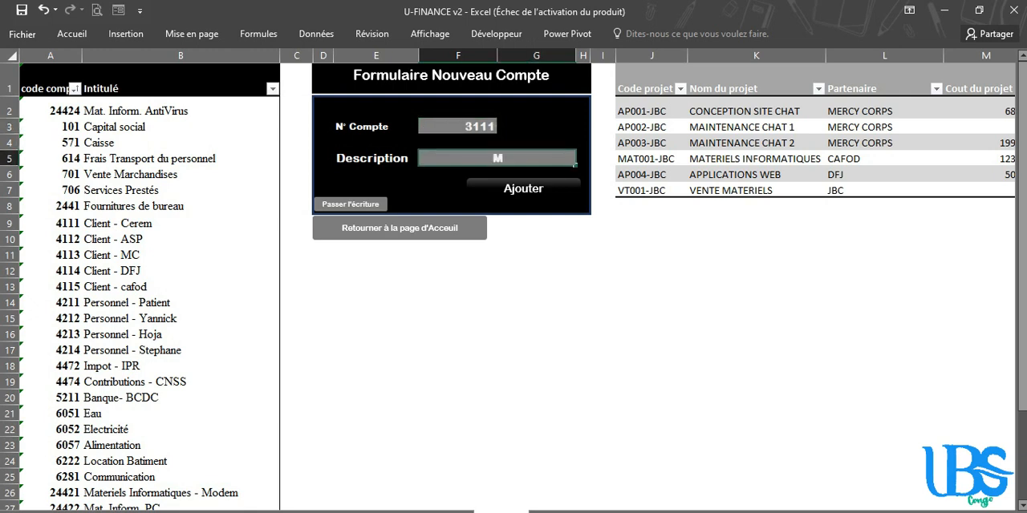
type("archandises")
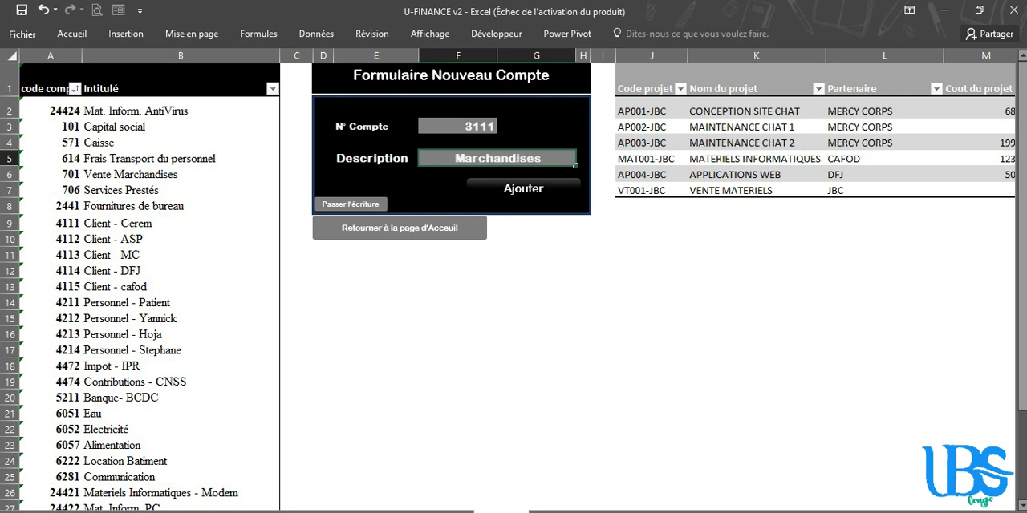
type(" -")
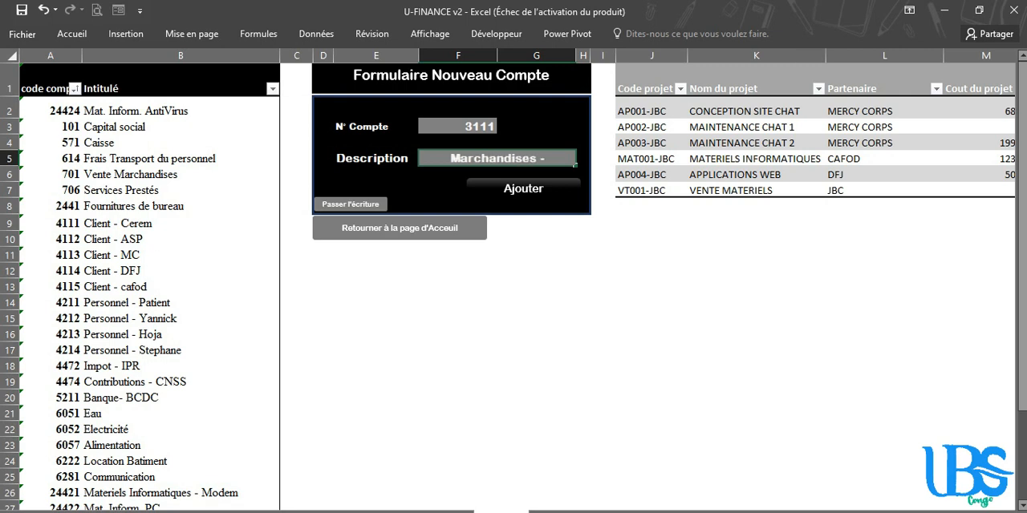
type(" Pagnes")
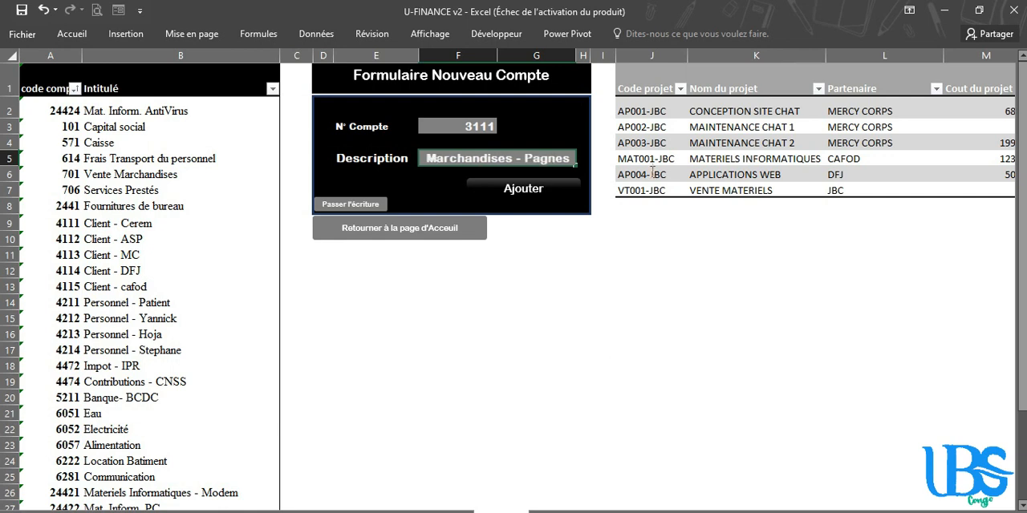
Add the completed new account to the list of accounts and select its Intitulé in the list
left_click(529, 191)
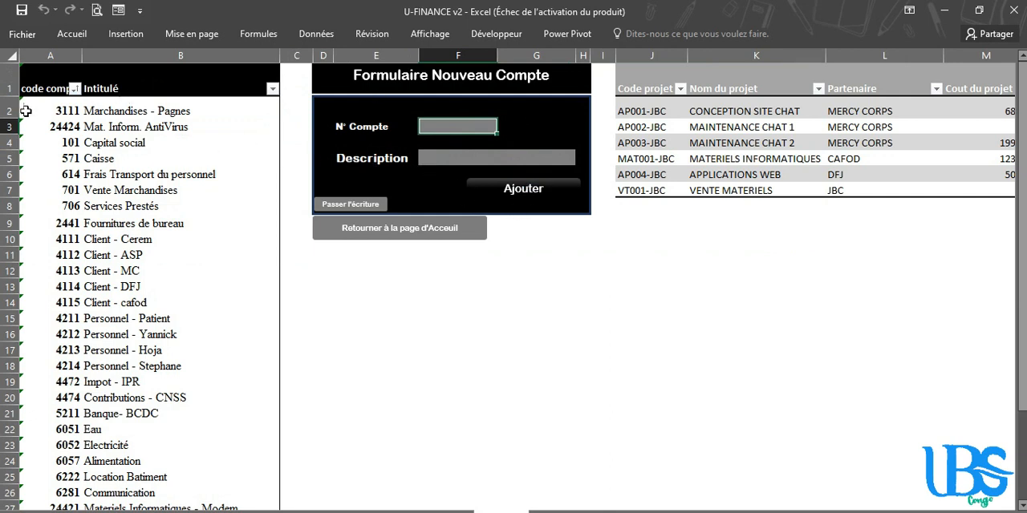
left_click(86, 110)
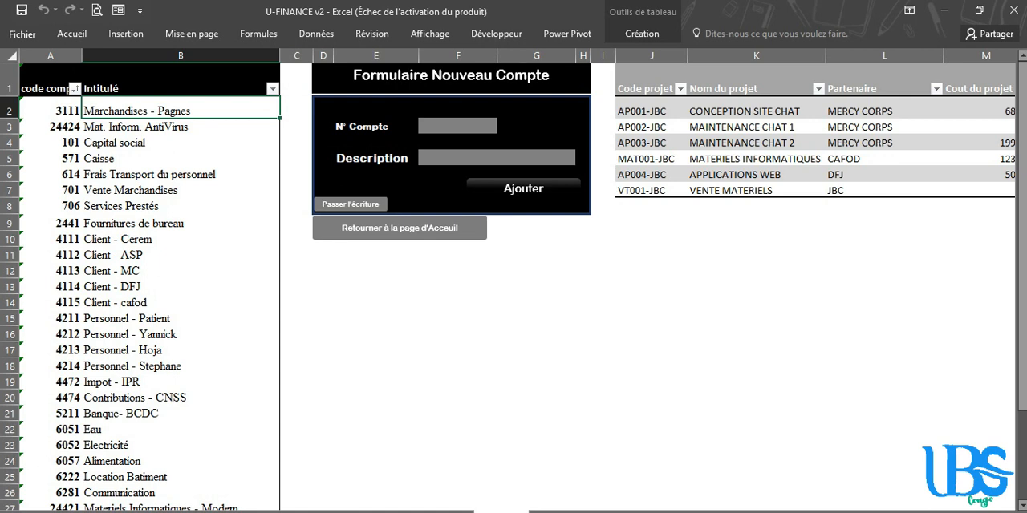
Open the Balance de vérification by way of the journal and select the row of account 3111
left_click(350, 204)
left_click(170, 511)
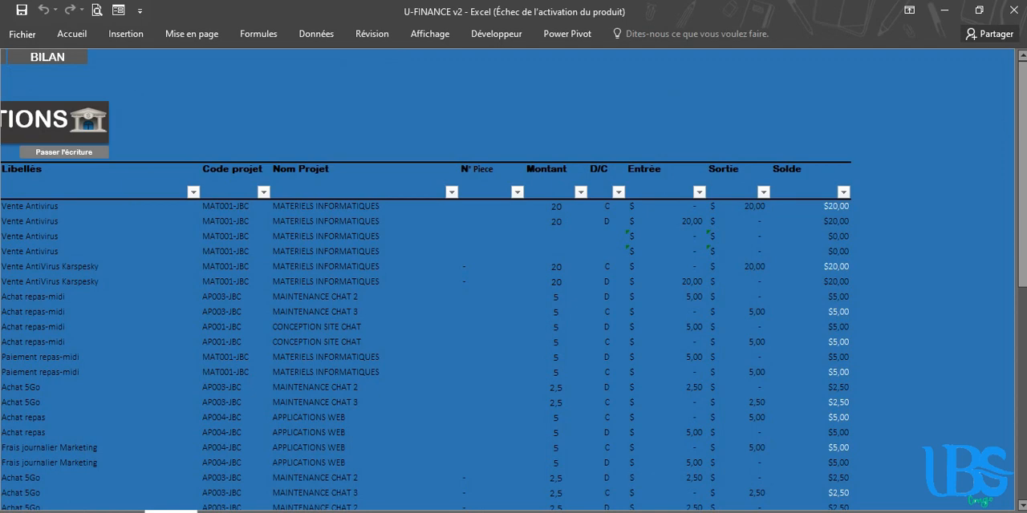
left_click_drag(779, 511, 734, 511)
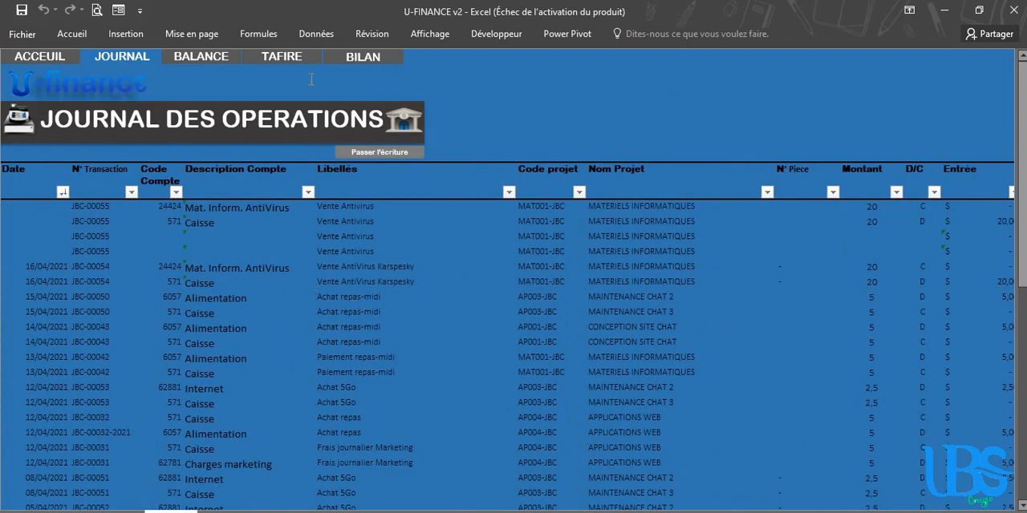
left_click(196, 58)
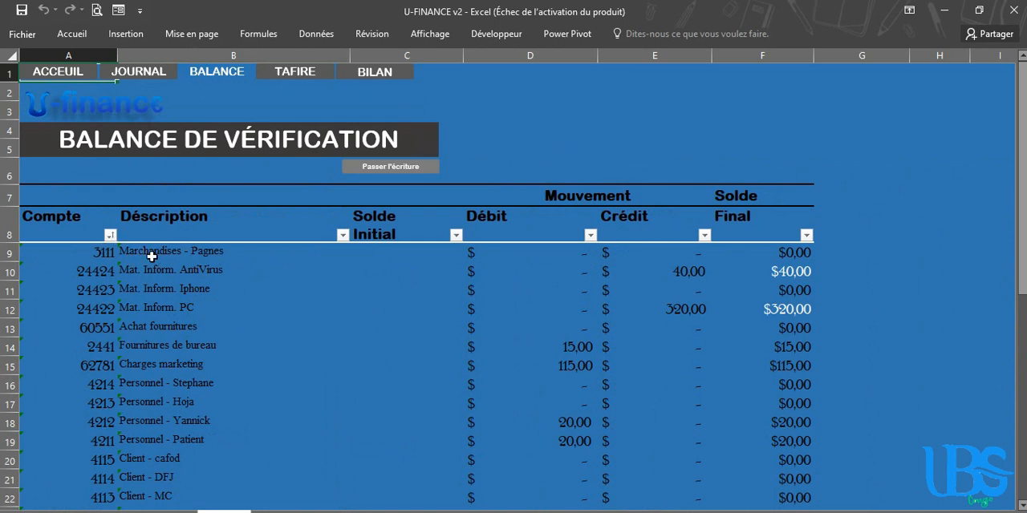
left_click(22, 254)
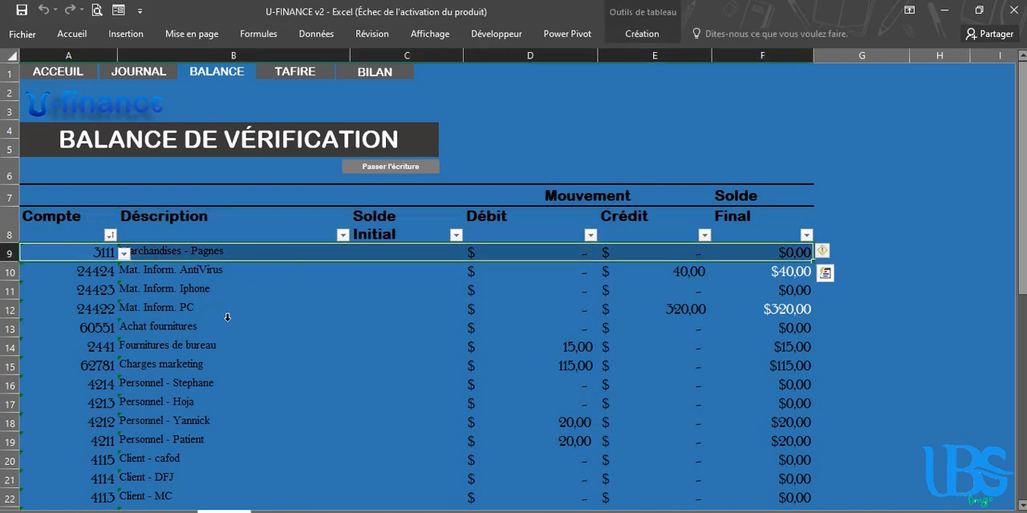
Examine the Caisse account's row in the balance, including its Crédit and Final amounts
scroll(436, 257, "down", 7)
left_click(397, 235)
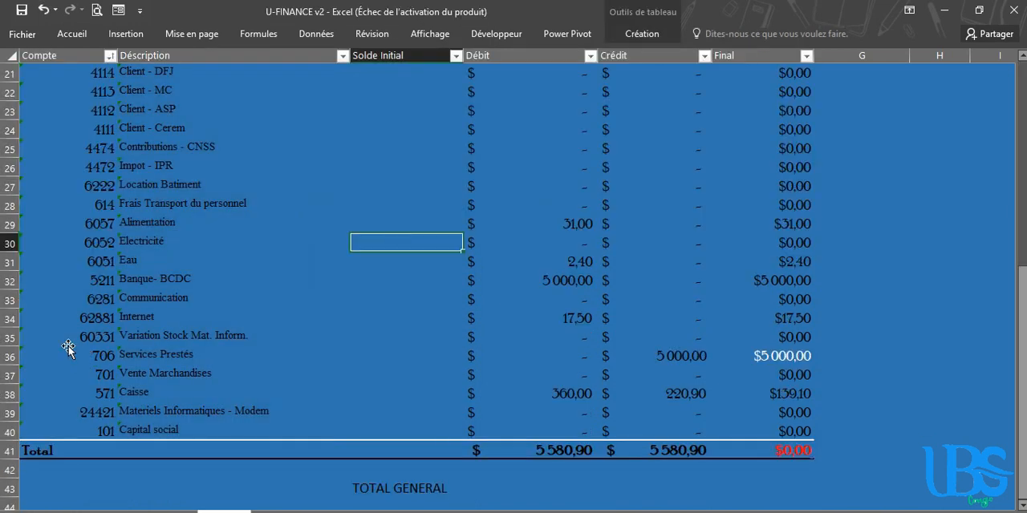
left_click(24, 399)
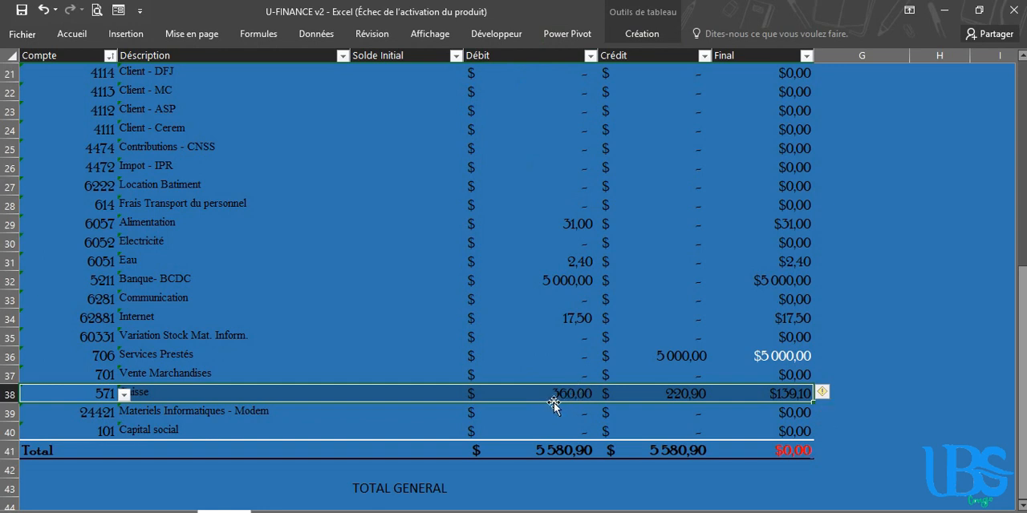
left_click(689, 208)
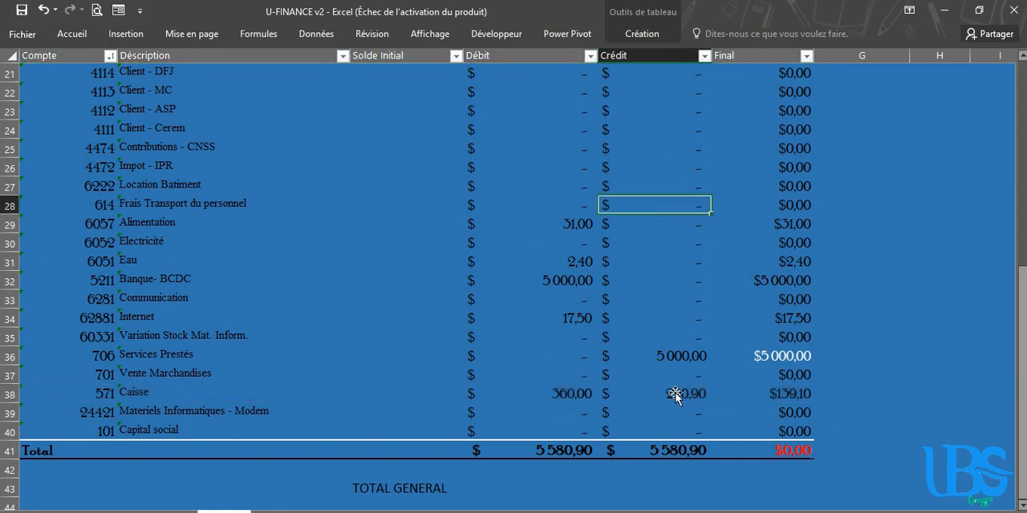
left_click(671, 394)
left_click(775, 399)
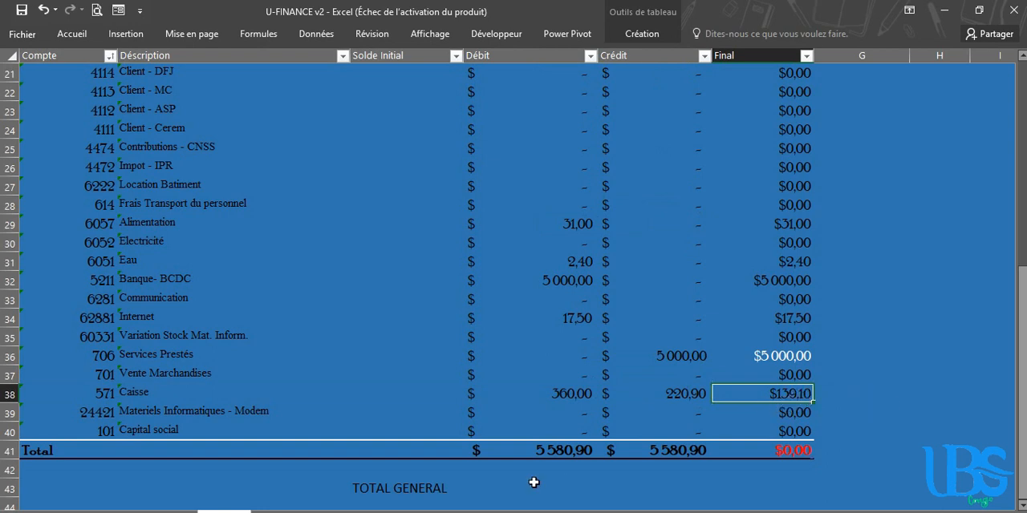
Check the Final, Crédit and Débit values in the Total row of the balance
left_click(797, 451)
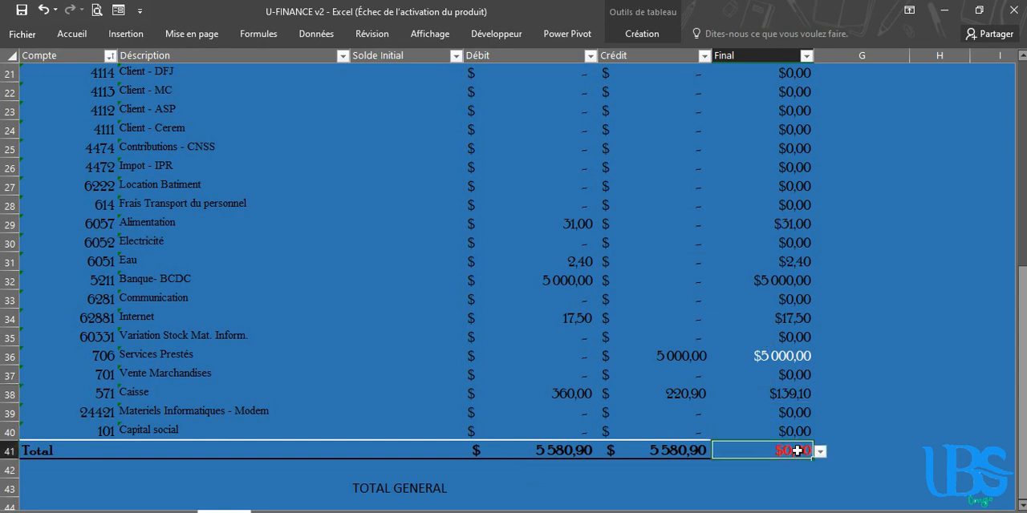
left_click(893, 415)
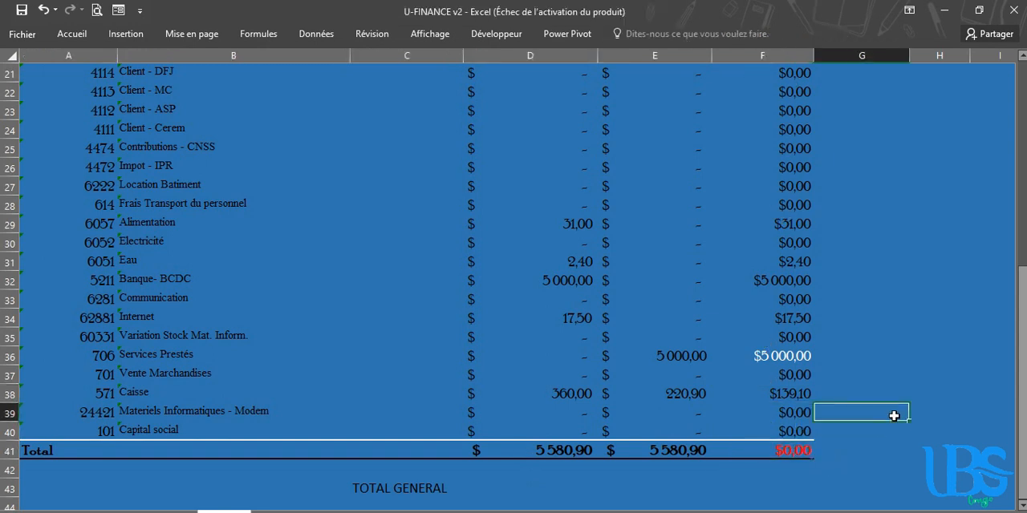
left_click(877, 321)
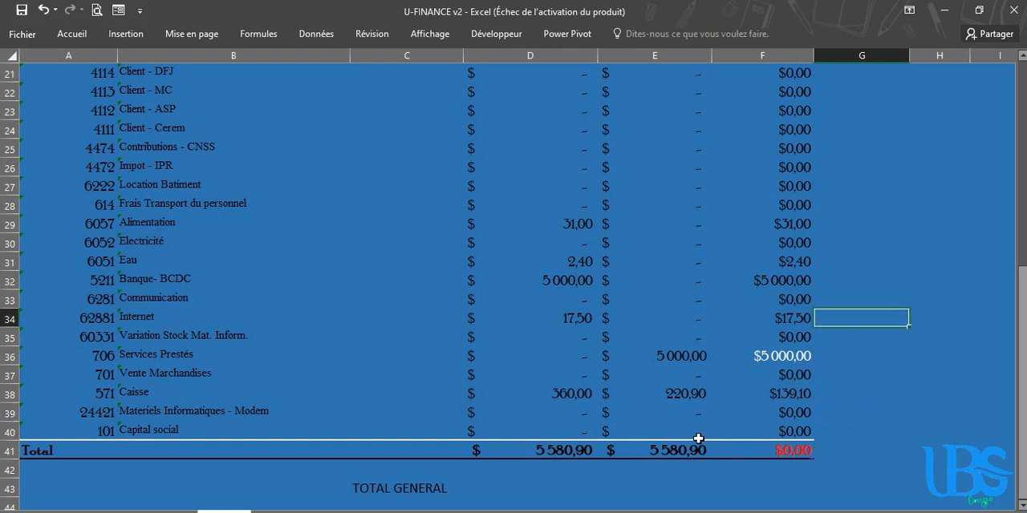
left_click(667, 454)
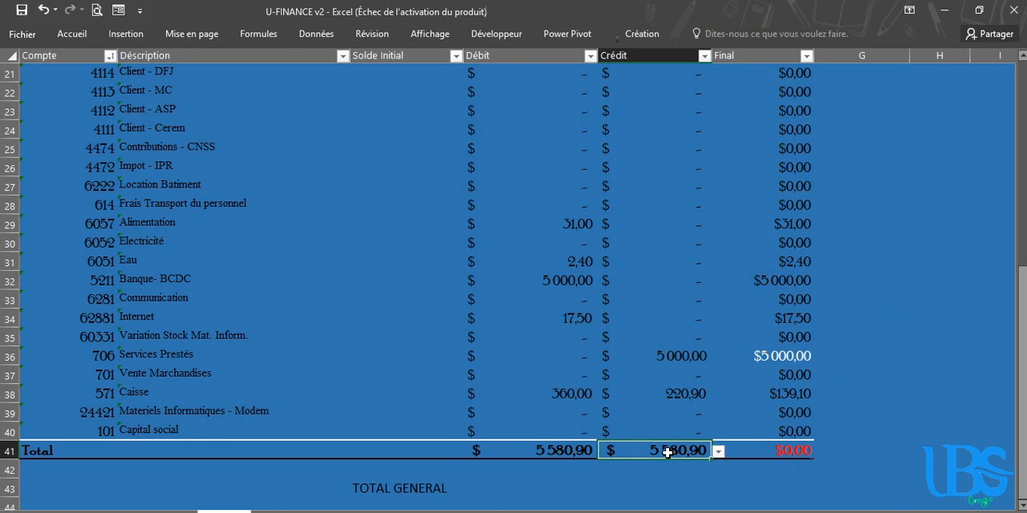
left_click(555, 449)
left_click(672, 452)
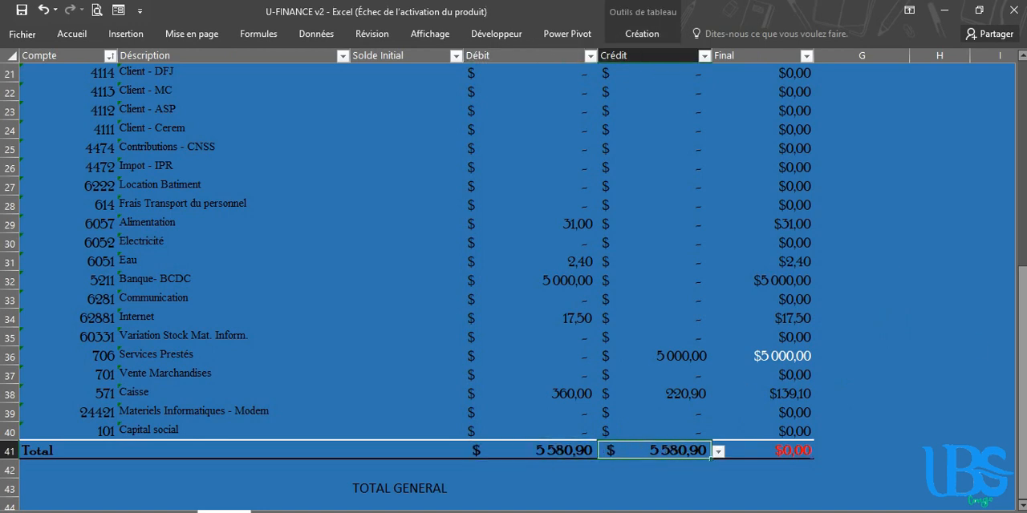
Open the journal and inspect the Entrée subtotal just above its TOTAL row
left_click_drag(1023, 374, 1023, 168)
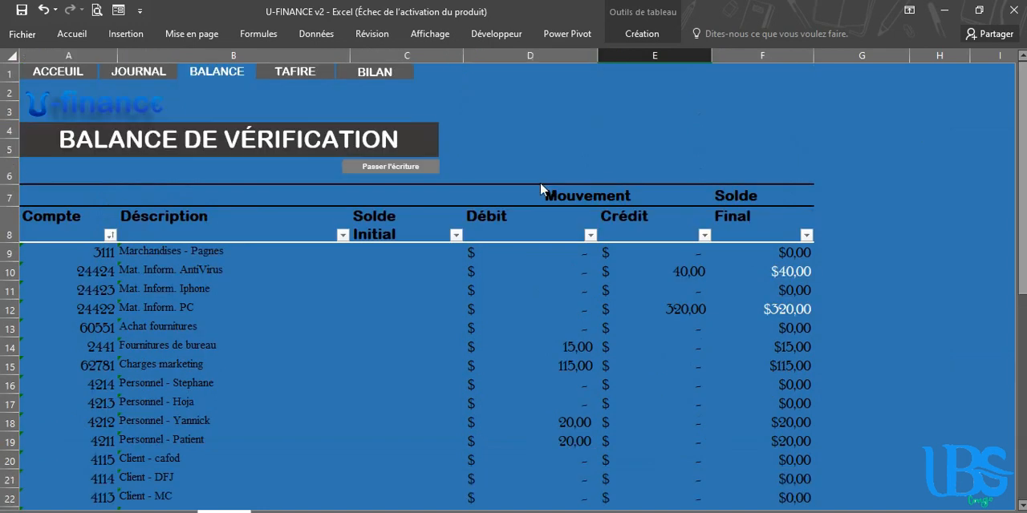
left_click(158, 75)
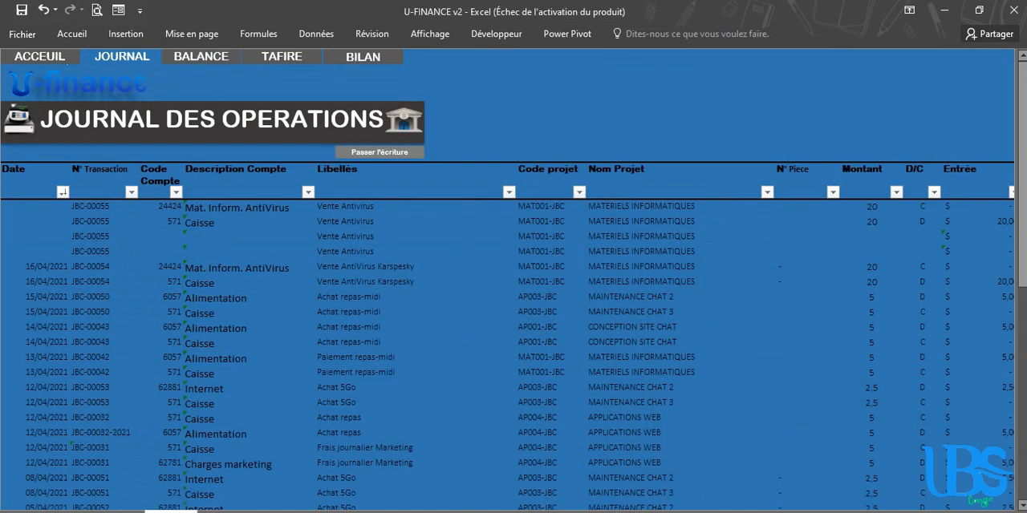
left_click_drag(1023, 129, 1011, 383)
left_click_drag(839, 511, 855, 511)
left_click(853, 482)
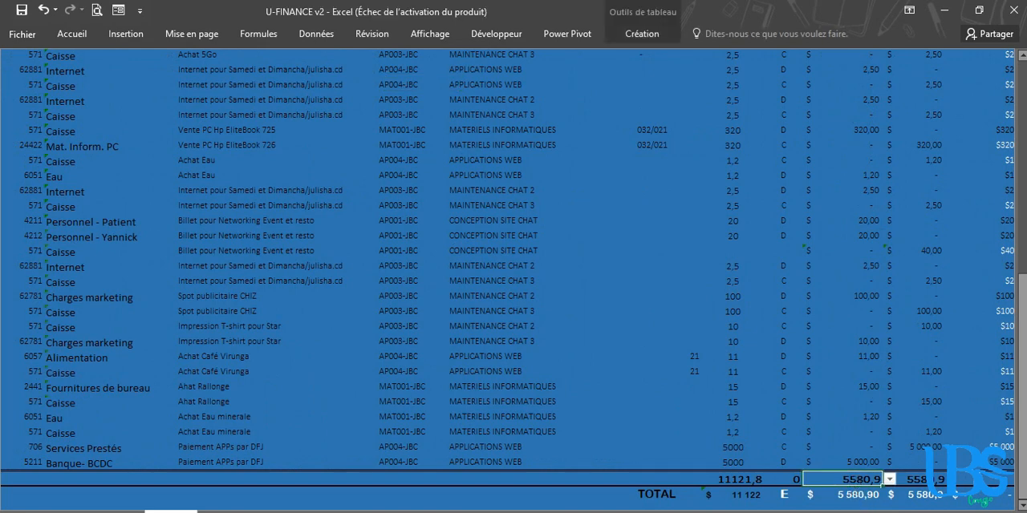
Return to the balance and check the Final value in its Total row against the journal
left_click(224, 511)
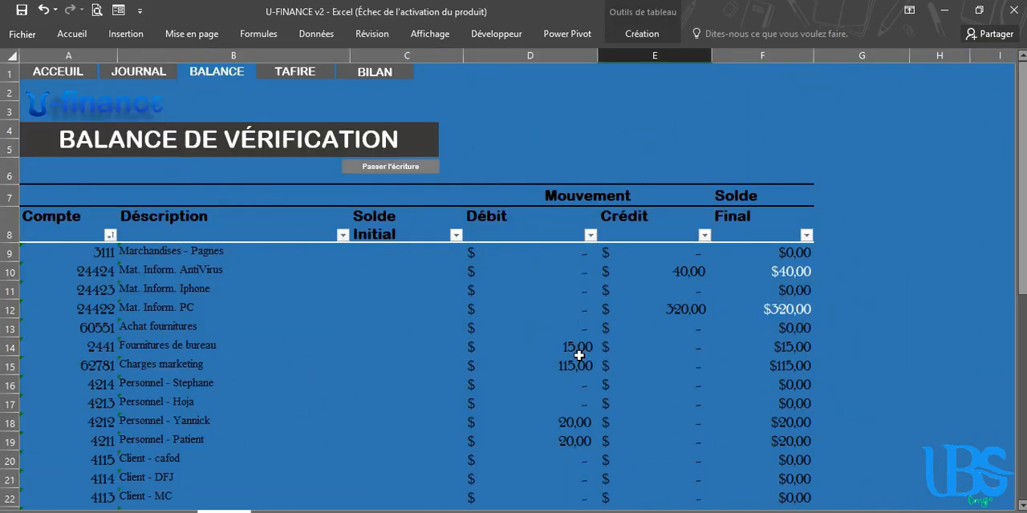
left_click_drag(1018, 168, 1014, 393)
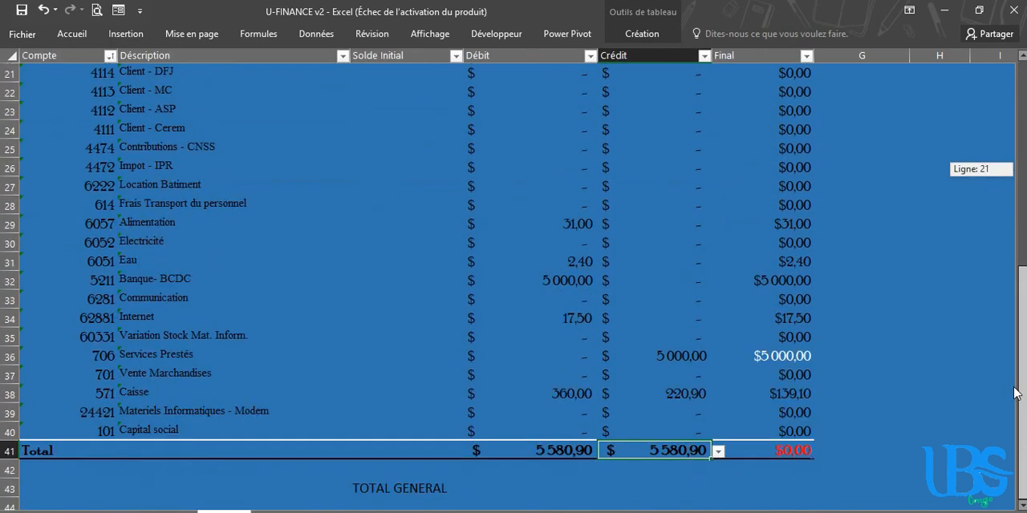
left_click(757, 448)
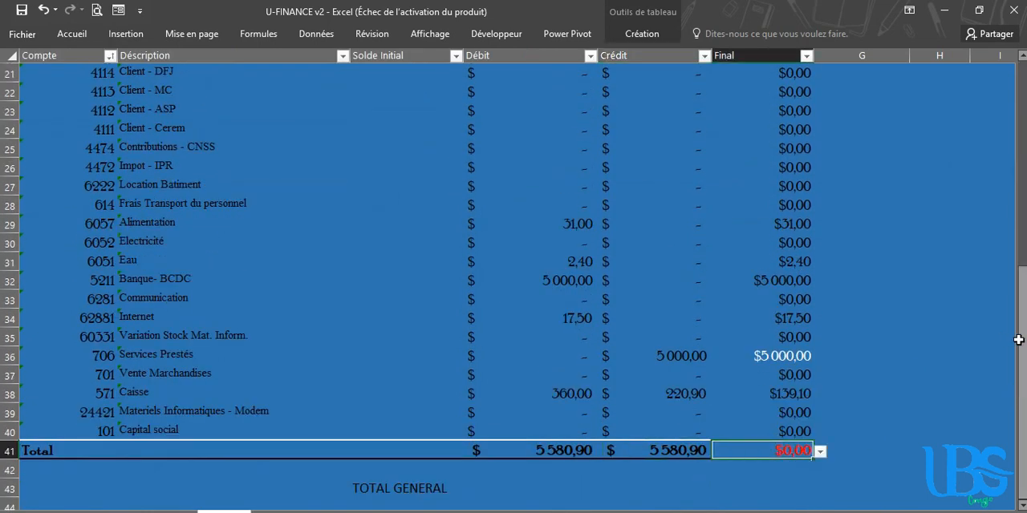
left_click_drag(1020, 339, 1021, 137)
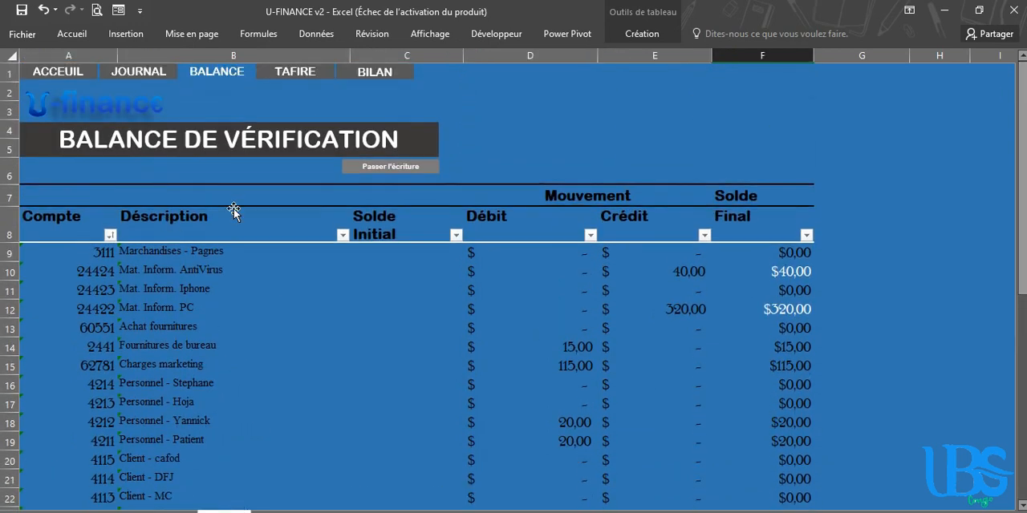
Change the Déscription of account 3111 to Marchandises - Chaises in the balance table's data form and close the form
left_click(177, 313)
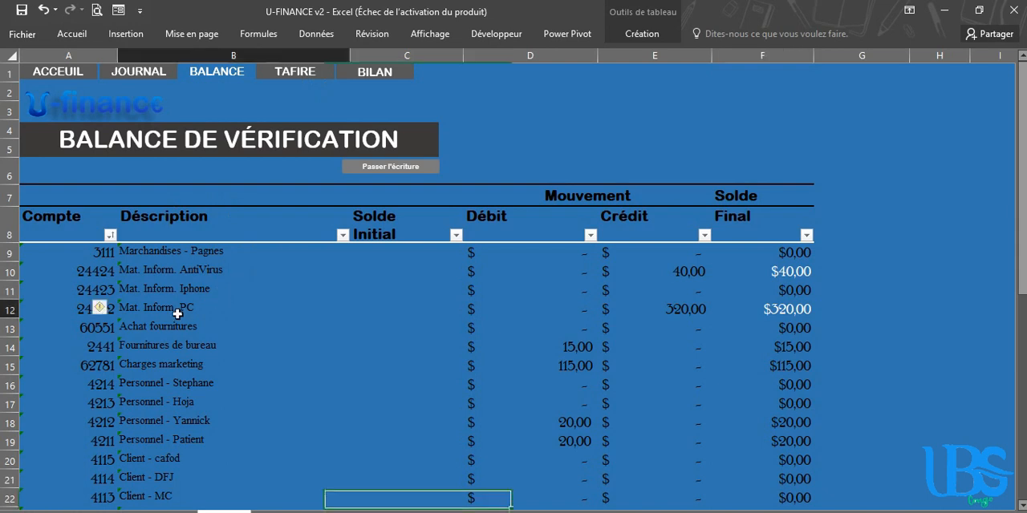
left_click(109, 325)
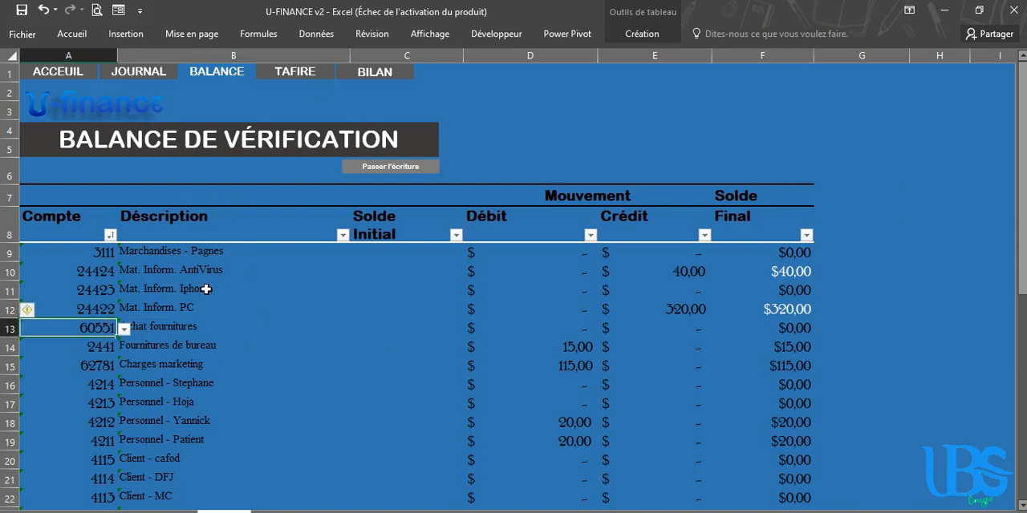
left_click(118, 11)
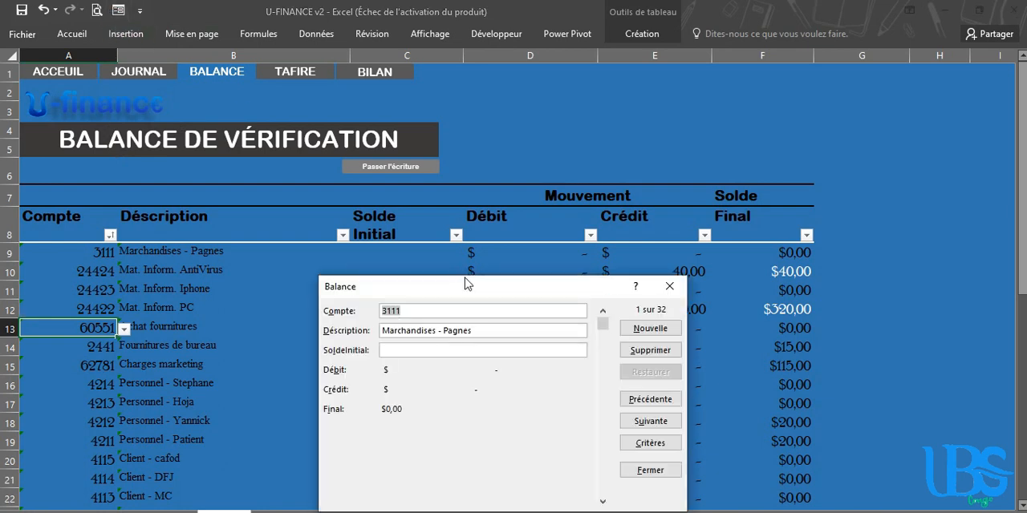
left_click_drag(507, 286, 571, 162)
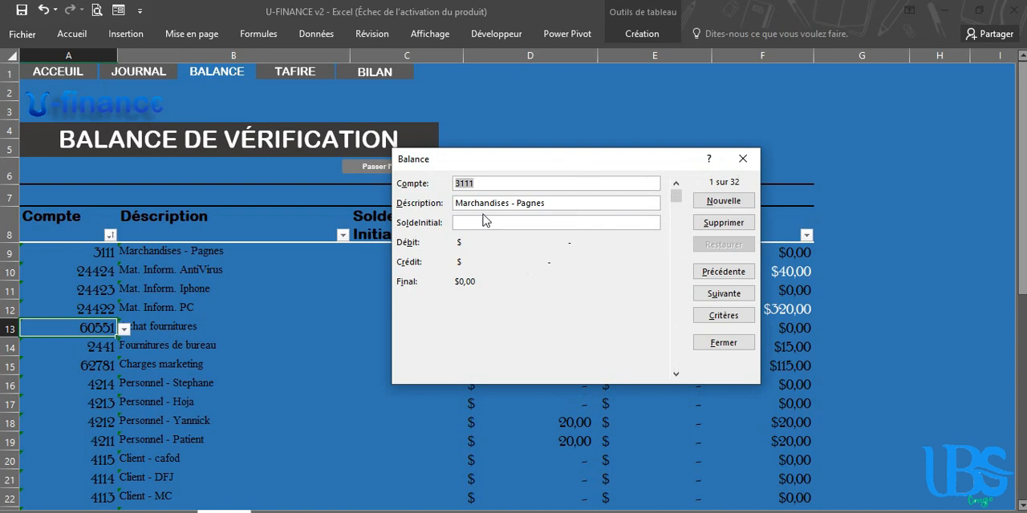
left_click(564, 204)
key("BackSpace")
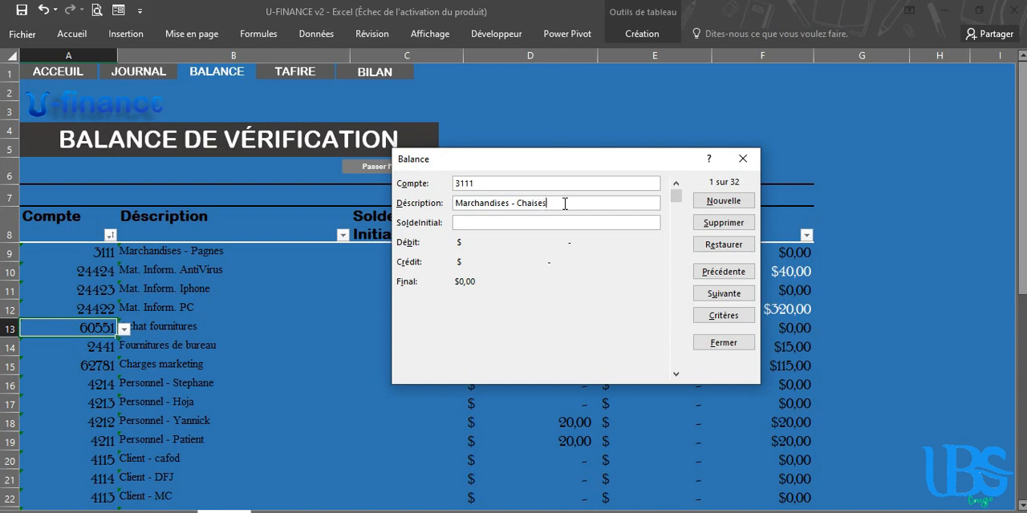
left_click(730, 202)
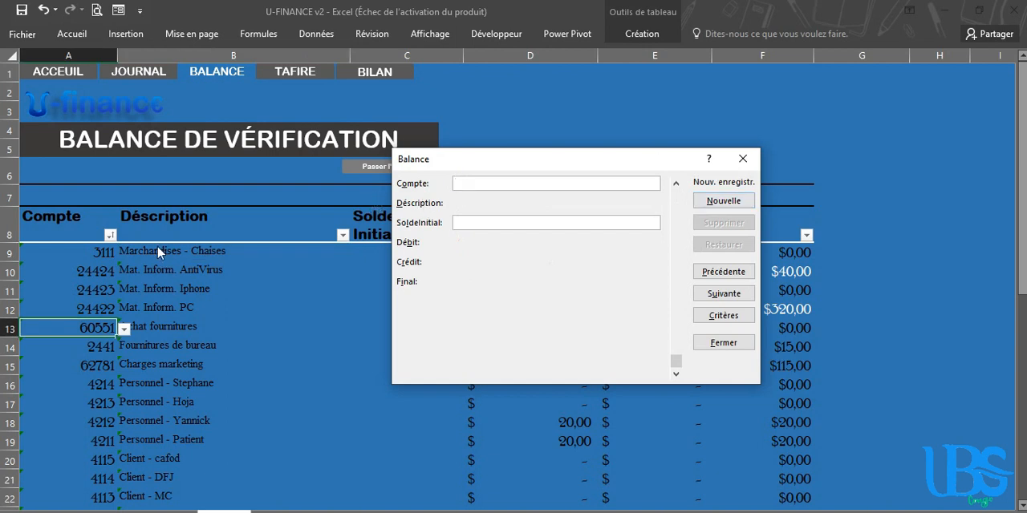
left_click(743, 159)
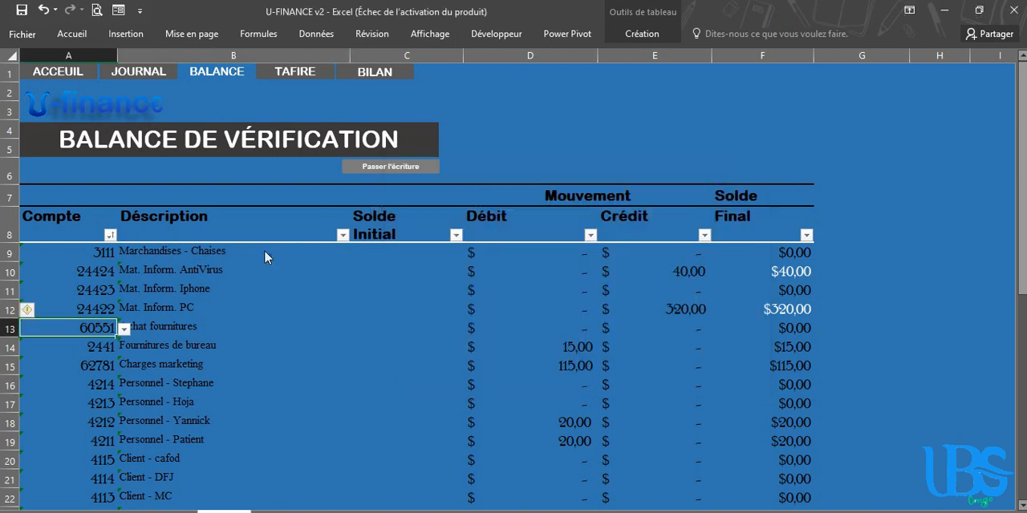
Check account 3111 in the balance and open the list of accounts from the home page
left_click(195, 256)
left_click(56, 255)
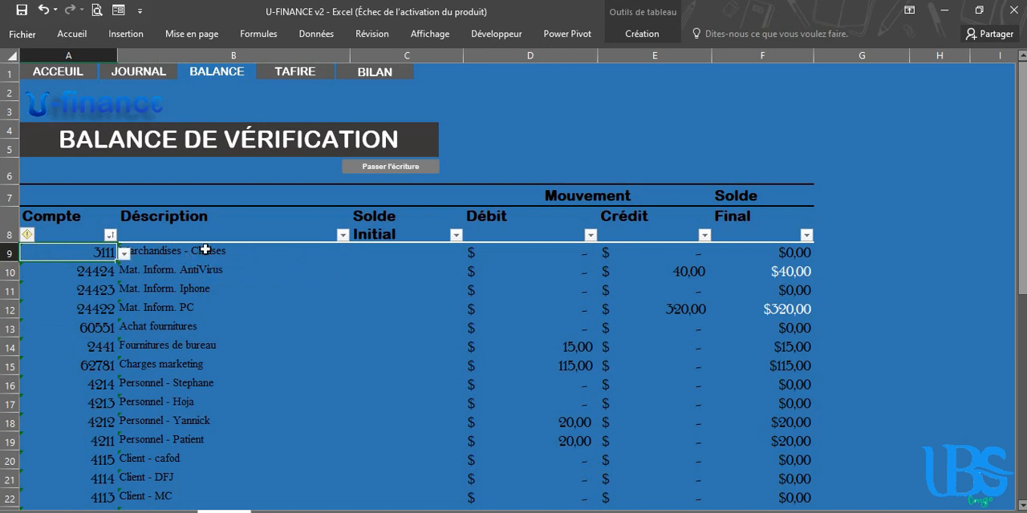
left_click(373, 169)
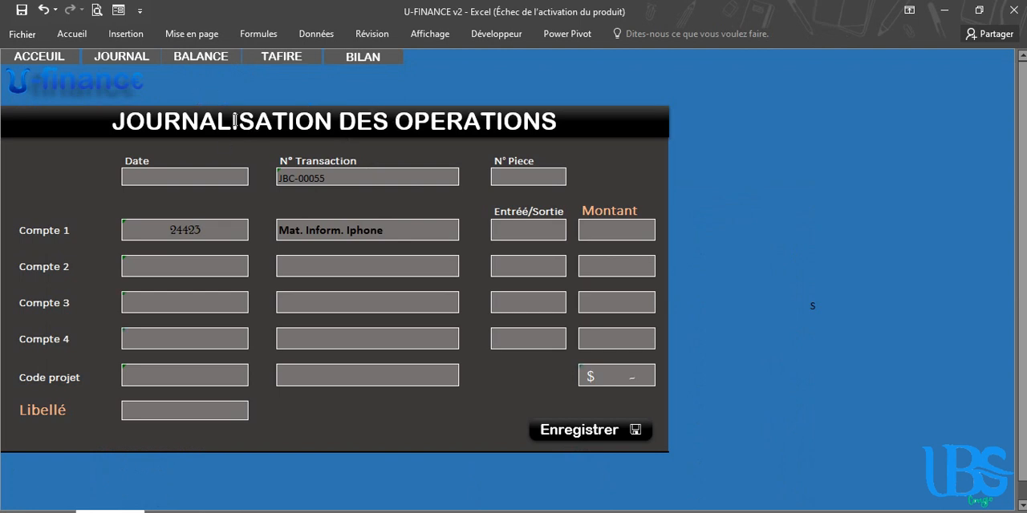
left_click(64, 81)
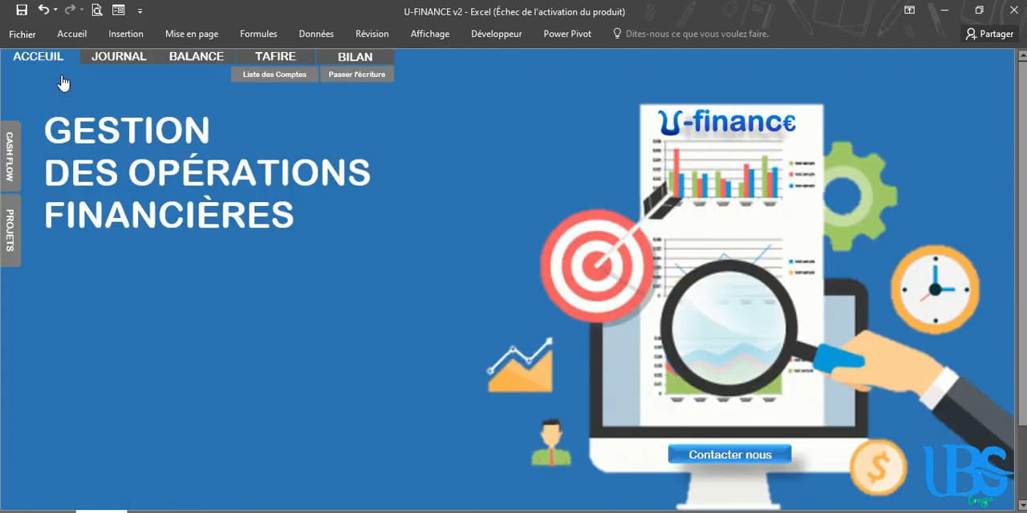
left_click(292, 75)
left_click(128, 141)
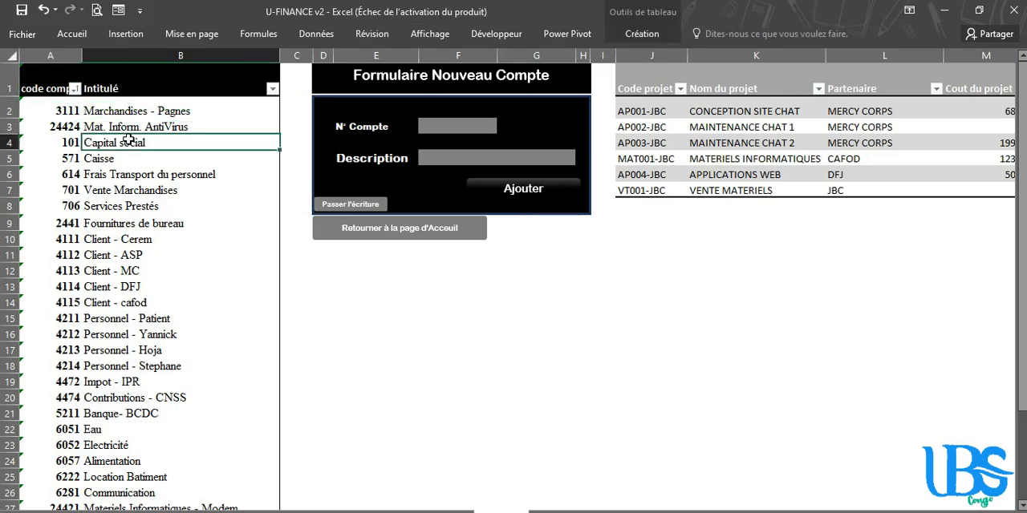
Change the Intitulé of account 3111 to Marchandises - Chaises in the data form of the account list
left_click(76, 113)
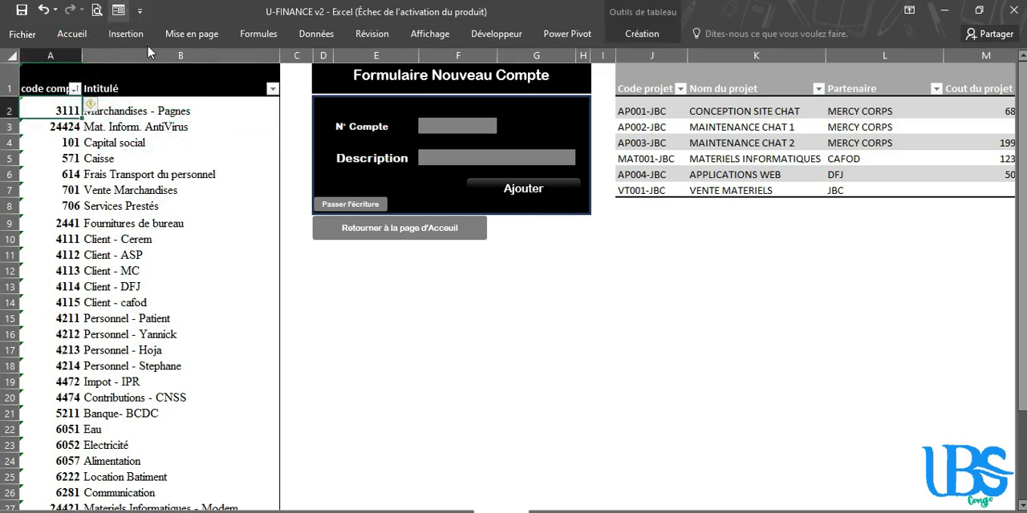
left_click(117, 9)
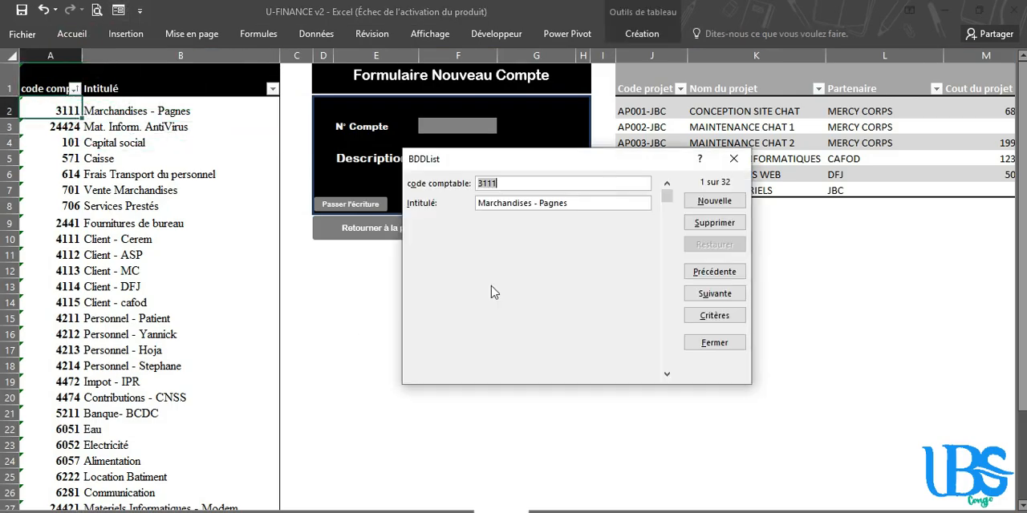
left_click(580, 204)
key("BackSpace")
key("BackSpace")
key("BackSpace")
key("BackSpace")
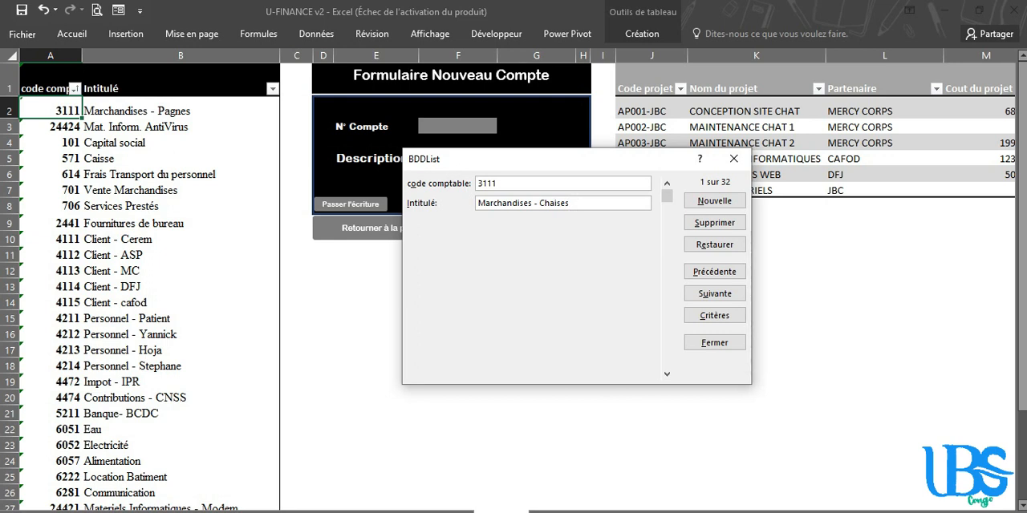
left_click(714, 200)
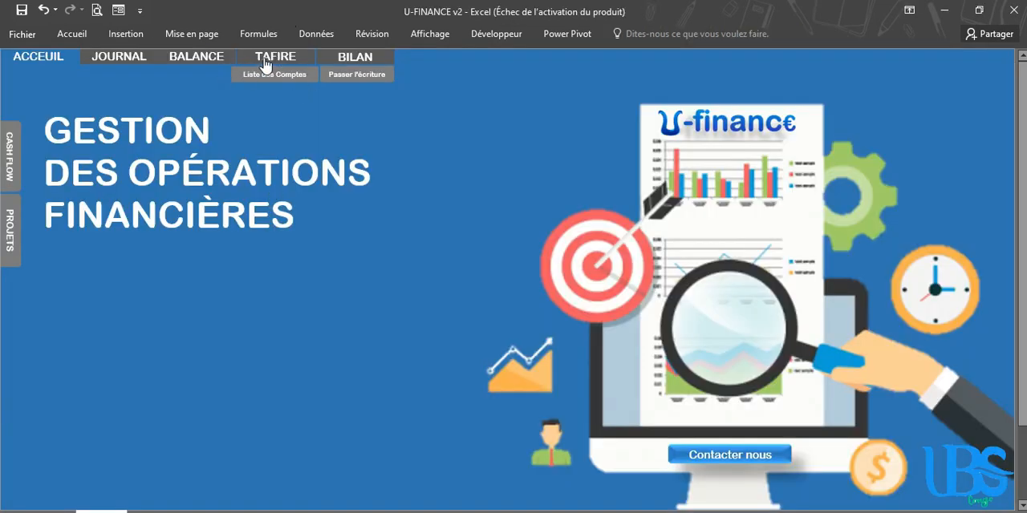
Open the TAFIRE sheet and replace the account code in the first Chiffe d'affaire row with 701
left_click(265, 62)
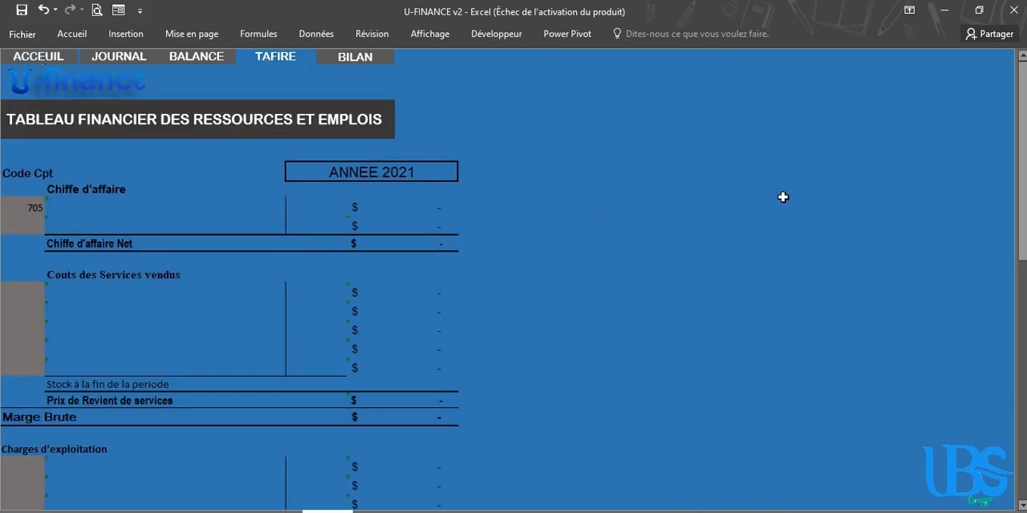
left_click(23, 207)
key("Delete")
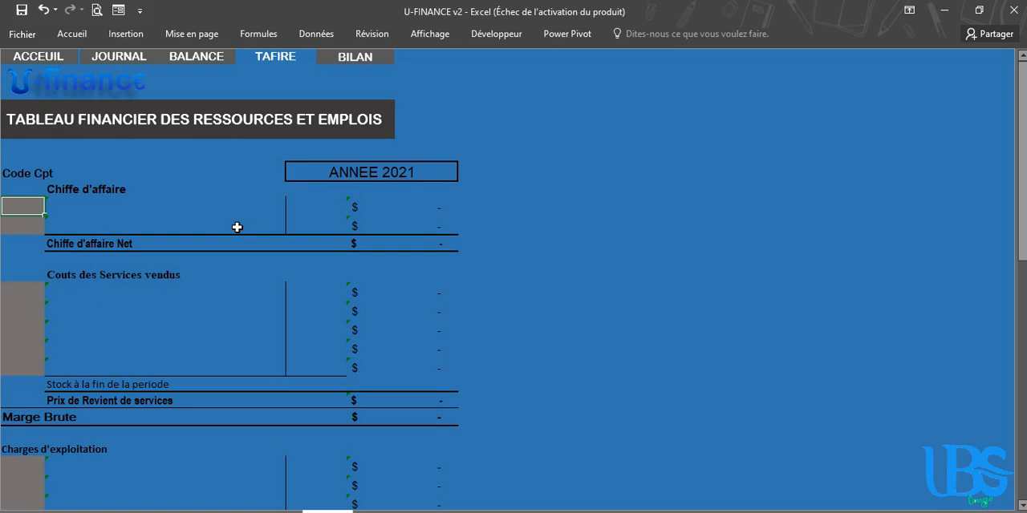
type("701")
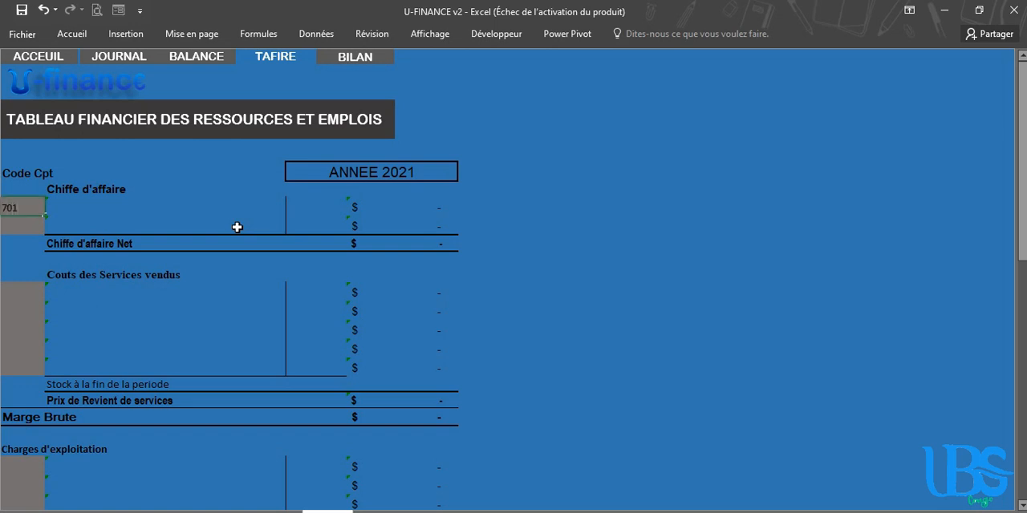
key("Tab")
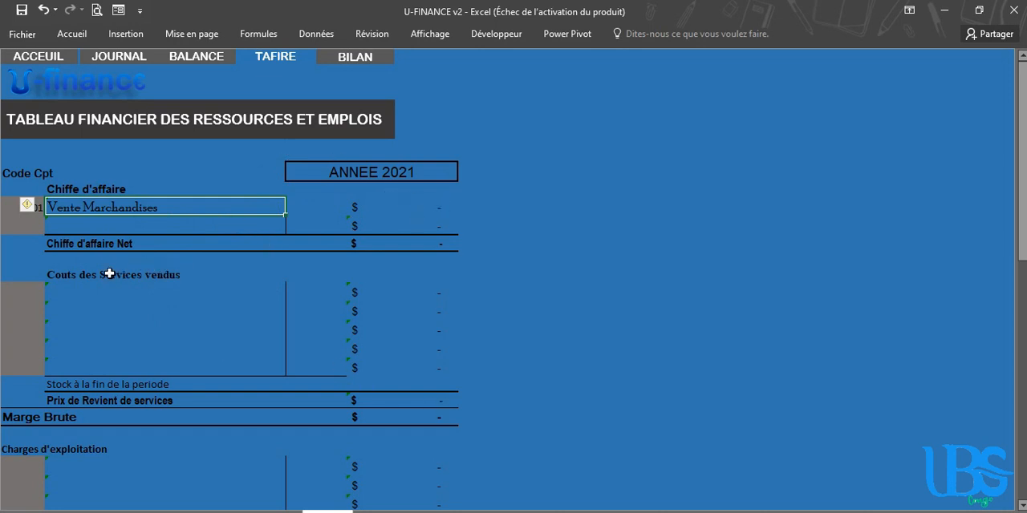
Look through the journal of operations from its TOTAL row up to its header and return to the TAFIRE sheet
left_click(222, 511)
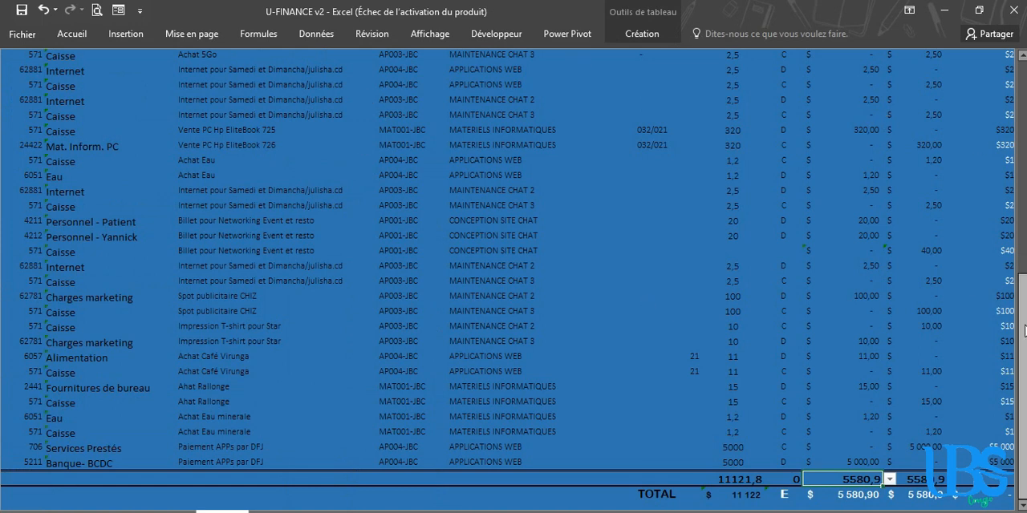
left_click_drag(1022, 325, 1025, 42)
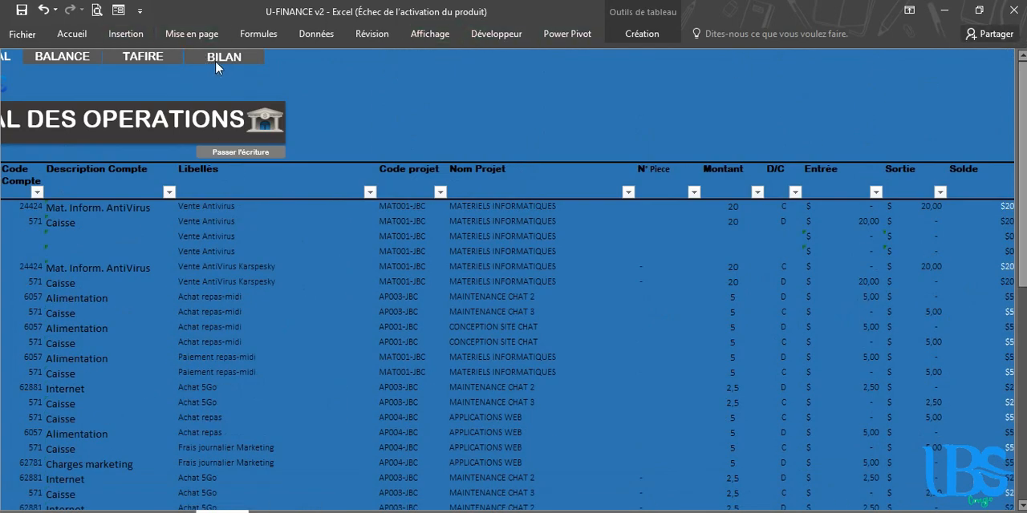
left_click(145, 57)
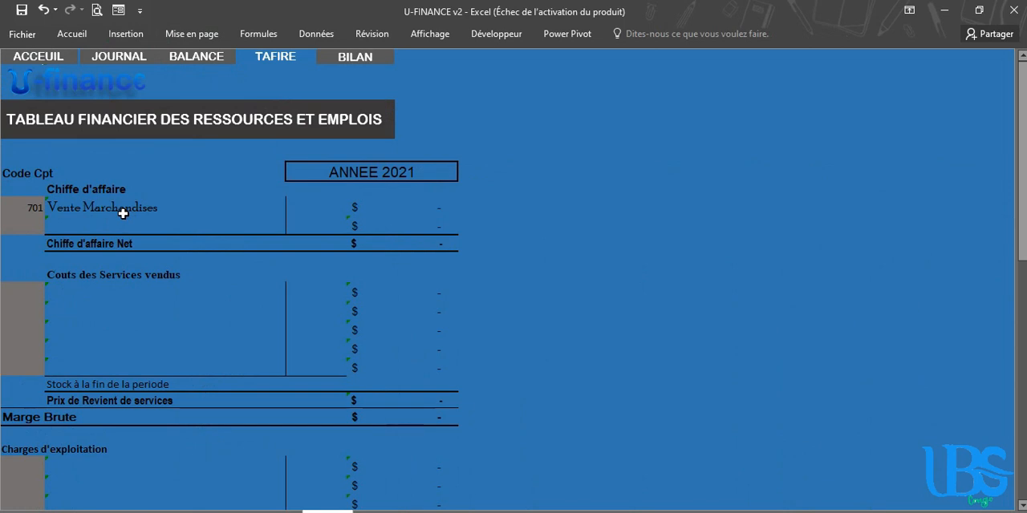
Clear the account code from the first Chiffe d'affaire row of the TAFIRE table
left_click(29, 209)
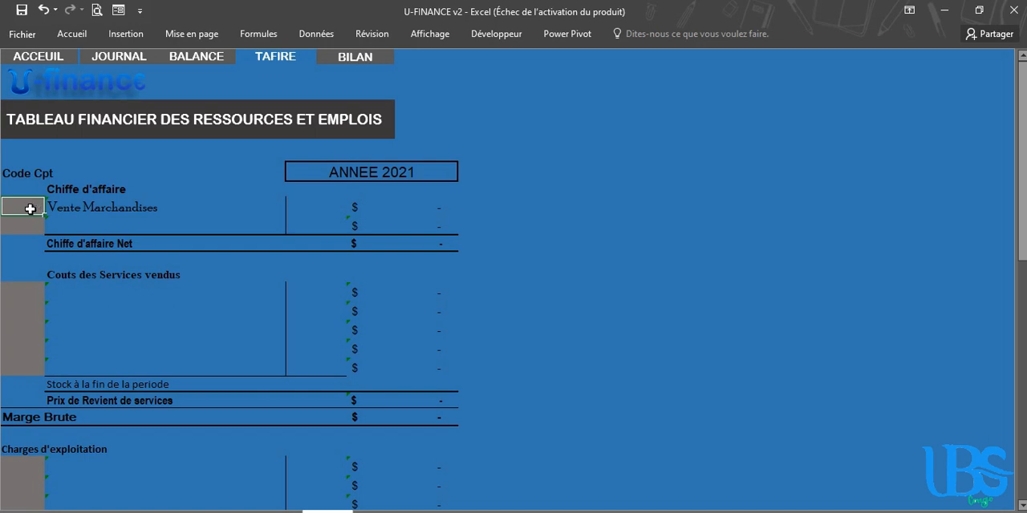
key("Delete")
left_click(172, 308)
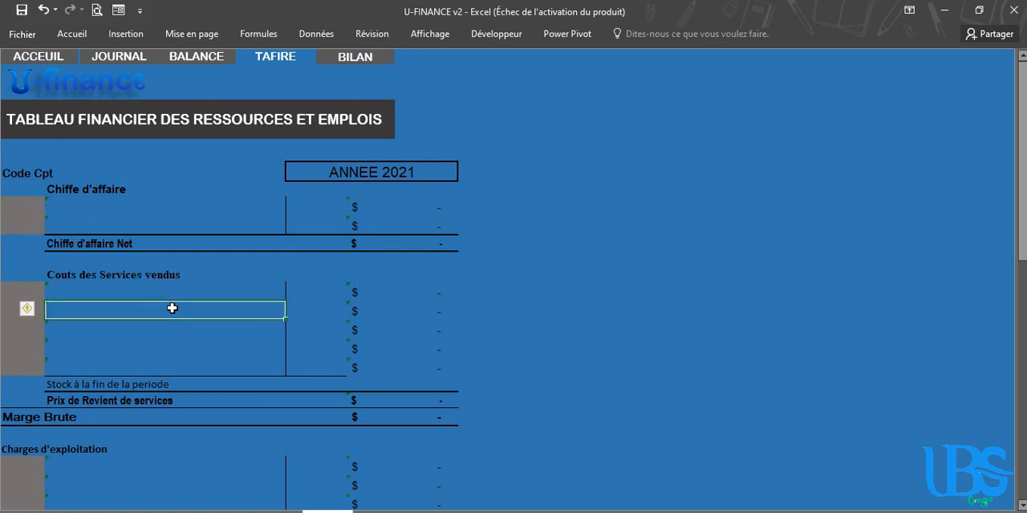
Fill the operation entry form with date 12/03/2021, piece MH-002 and 400 each for accounts 24422 (C), 60324 (D), 701 (C) and 571 (D)
left_click(51, 84)
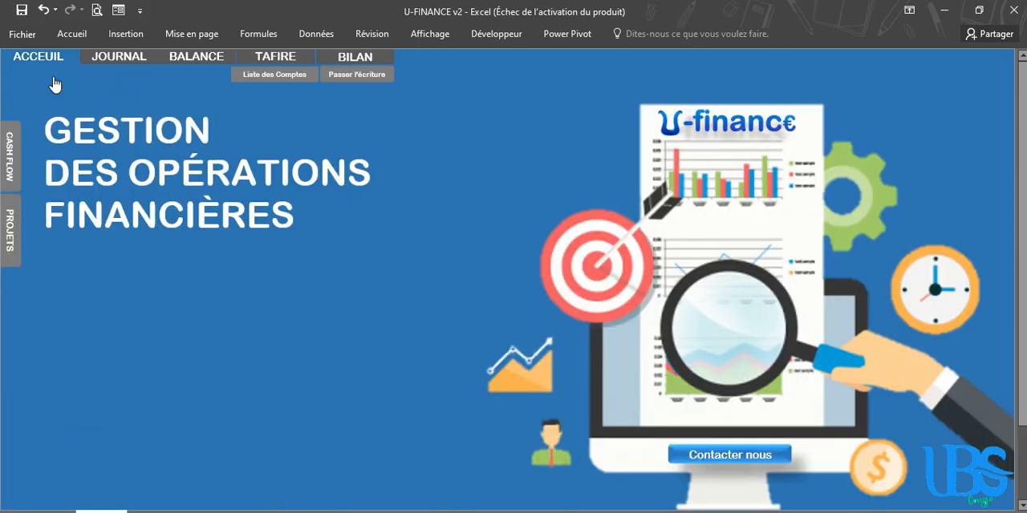
left_click(348, 74)
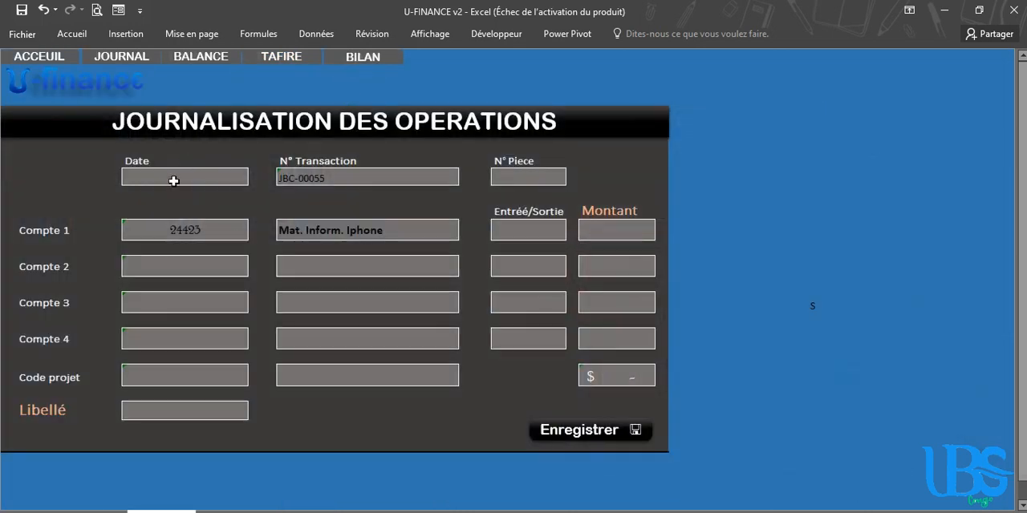
left_click(173, 178)
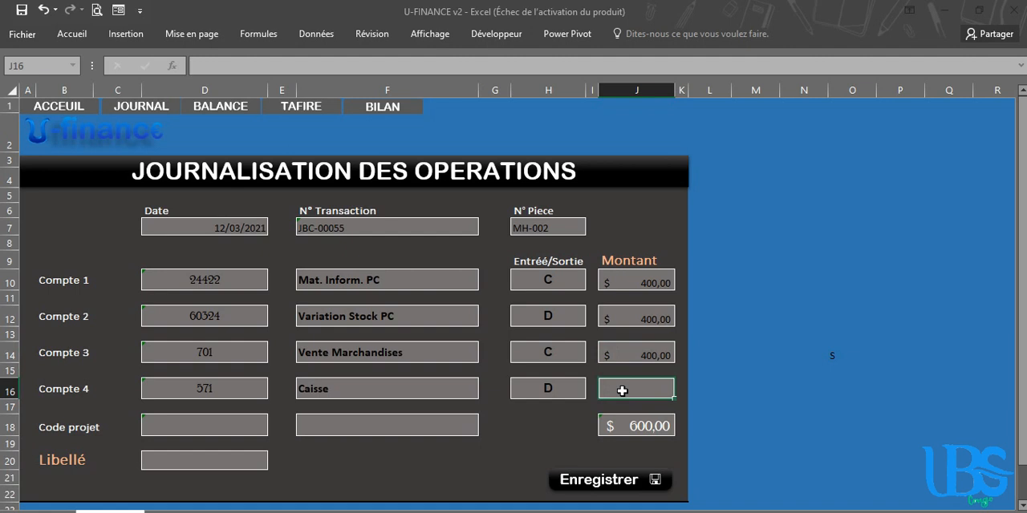
type("4")
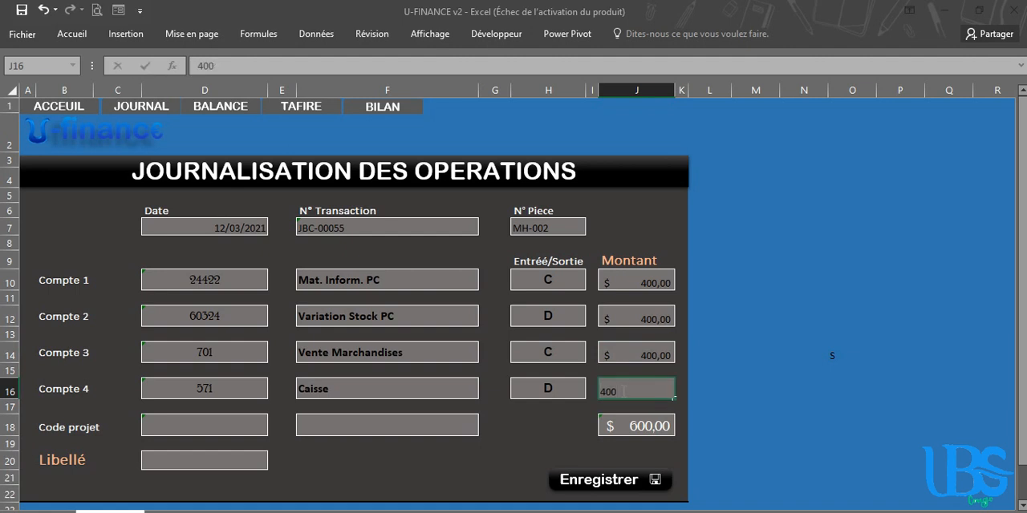
type("00")
key("Return")
Assign the project MATERIELS INFORMATIQUES to the operation in the entry form
left_click(470, 424)
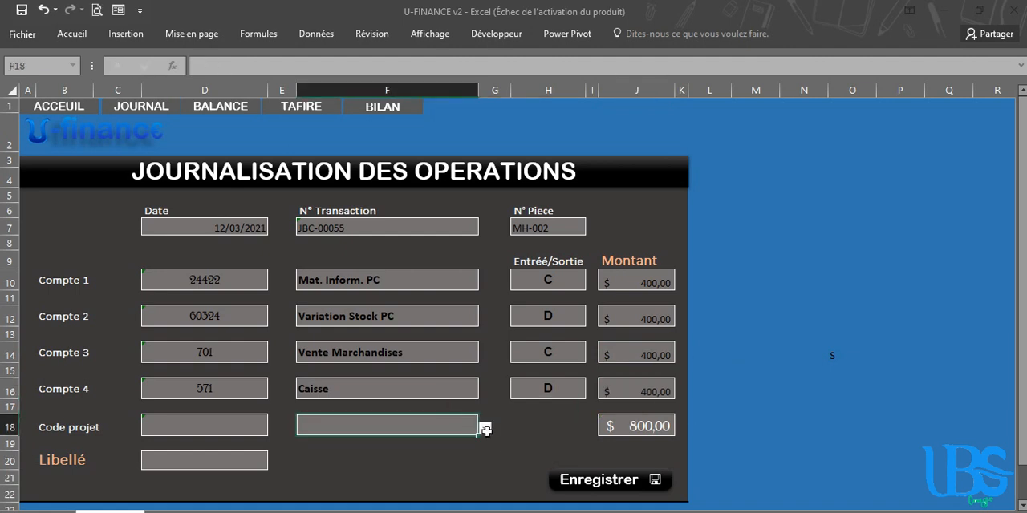
left_click(484, 430)
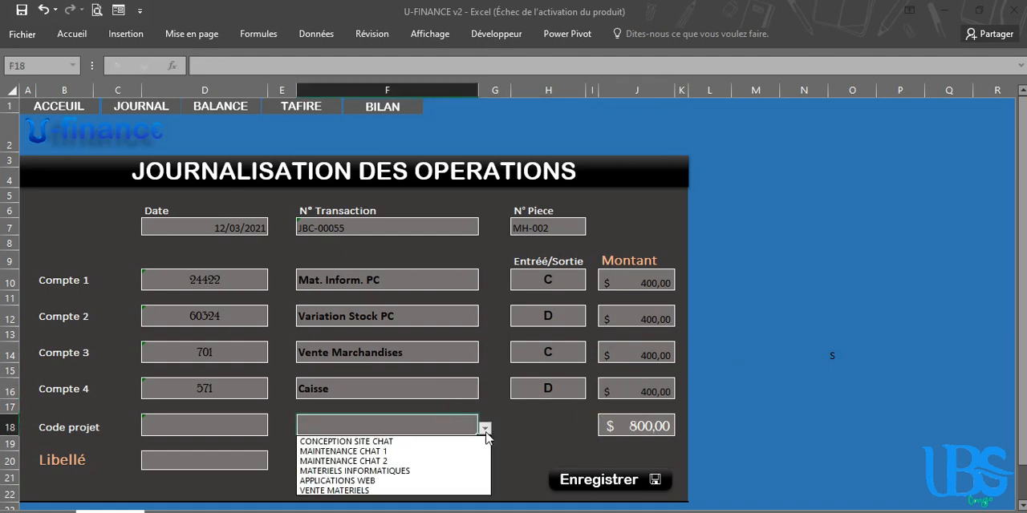
left_click(391, 471)
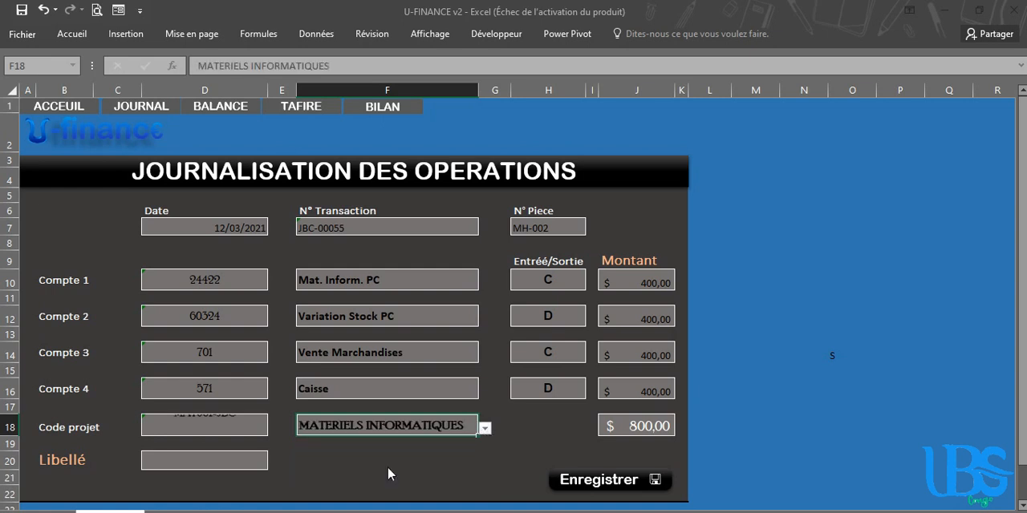
Set the Libellé to Vente PC au comptant Caisse and save the operation
left_click(231, 459)
type("Vente")
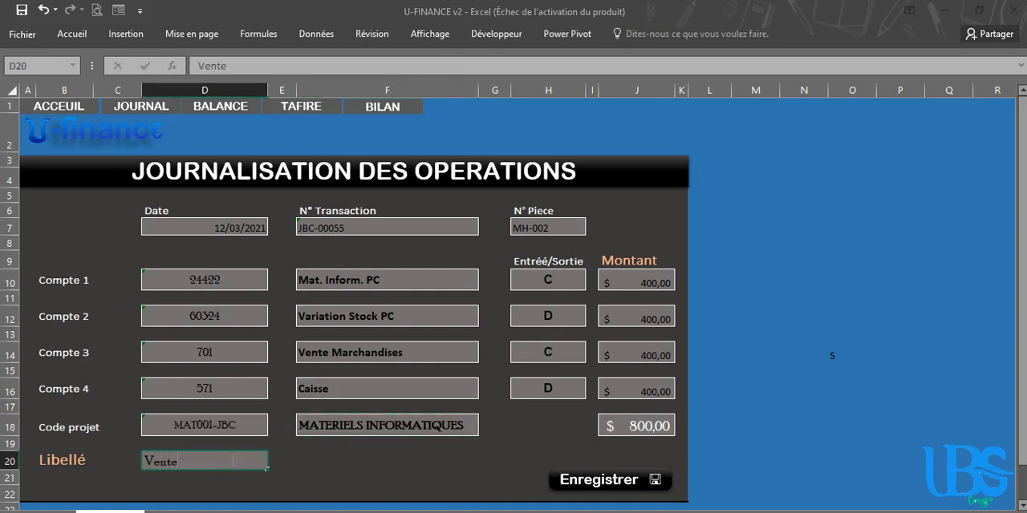
type(" au")
type(" au com")
type("ptan")
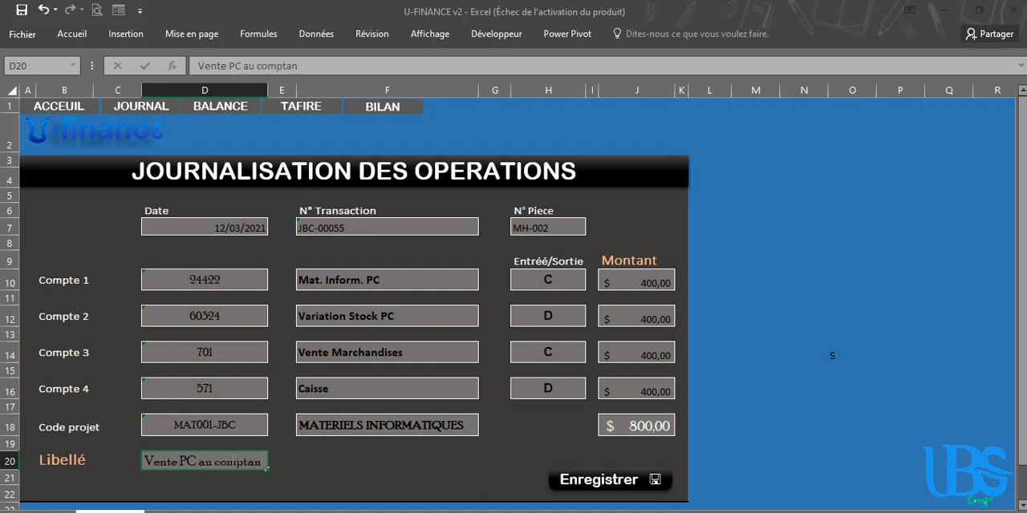
type("t Cais")
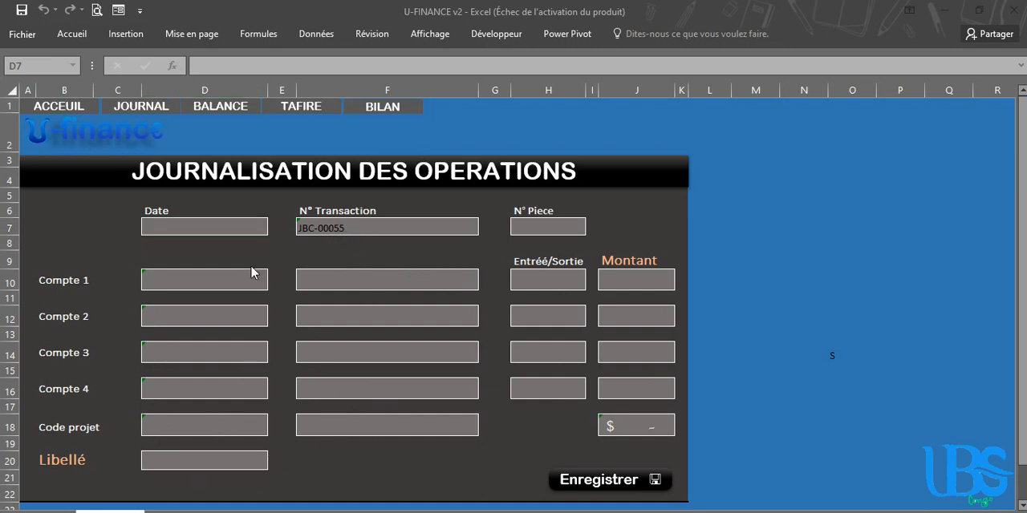
Open the journal, select the four lines dated 12/03/2021 for piece MH-002 and inspect their amounts through the Solde column
left_click(142, 107)
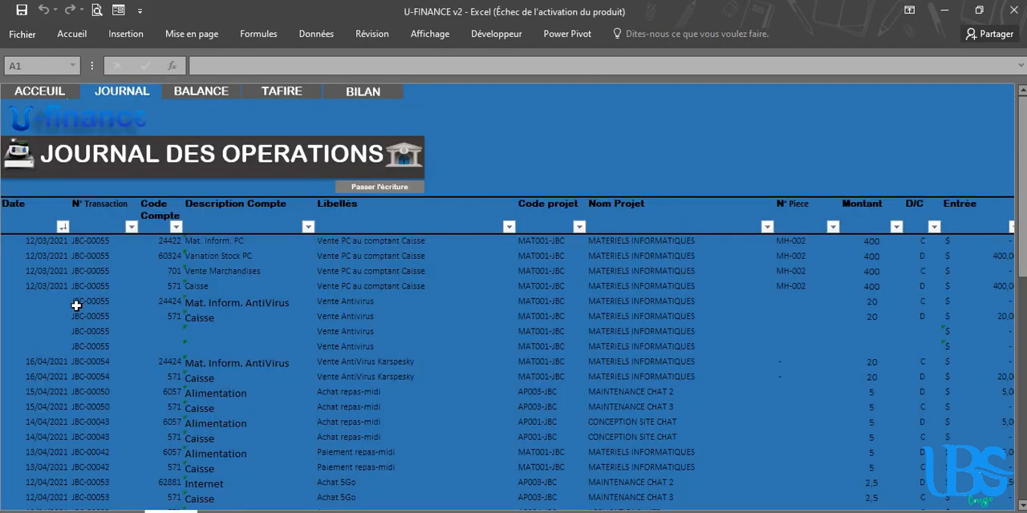
left_click_drag(2, 240, 9, 289)
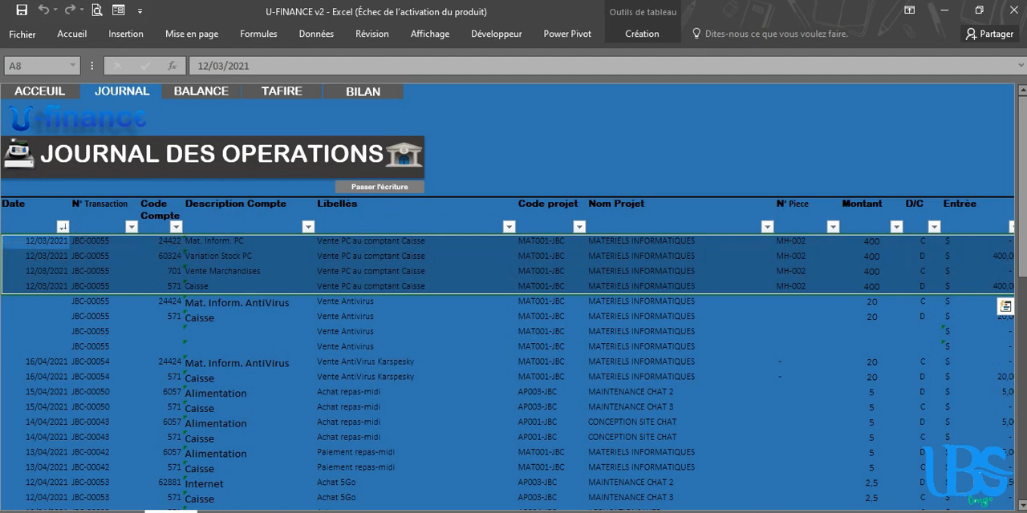
scroll(760, 486, "right", 5)
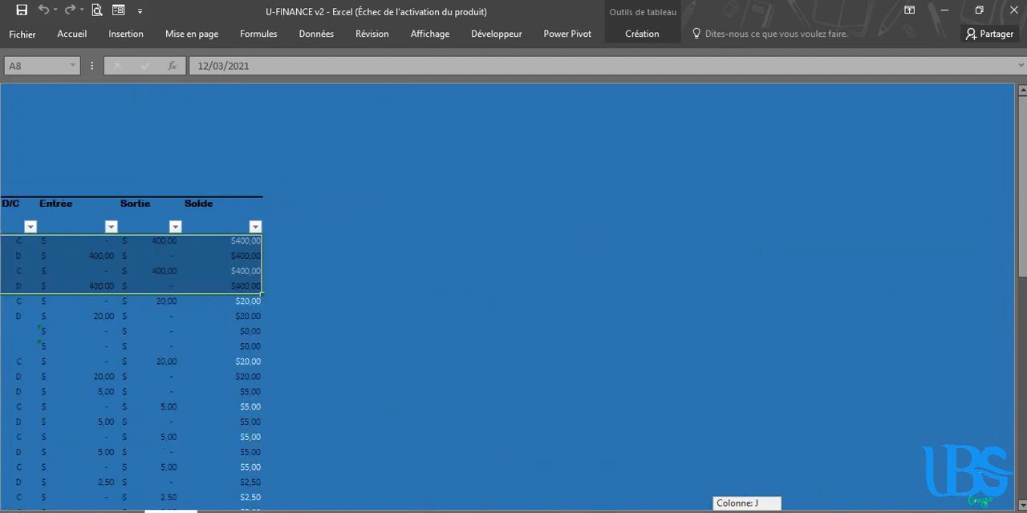
scroll(746, 481, "left", 5)
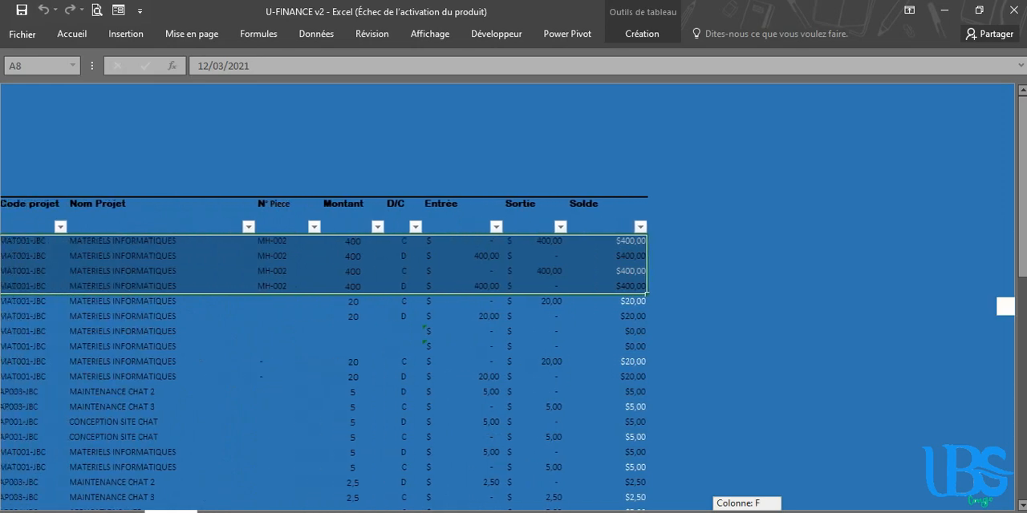
Check the Entrée, Sortie and Solde totals in the journal's TOTAL row and return to the start of the table
scroll(1023, 222, "down", 10)
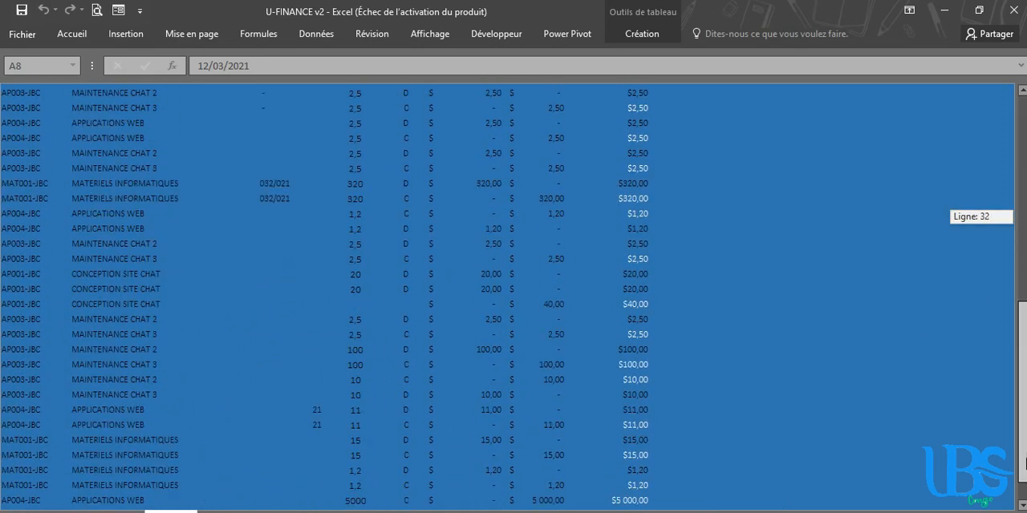
left_click_drag(1025, 462, 1025, 482)
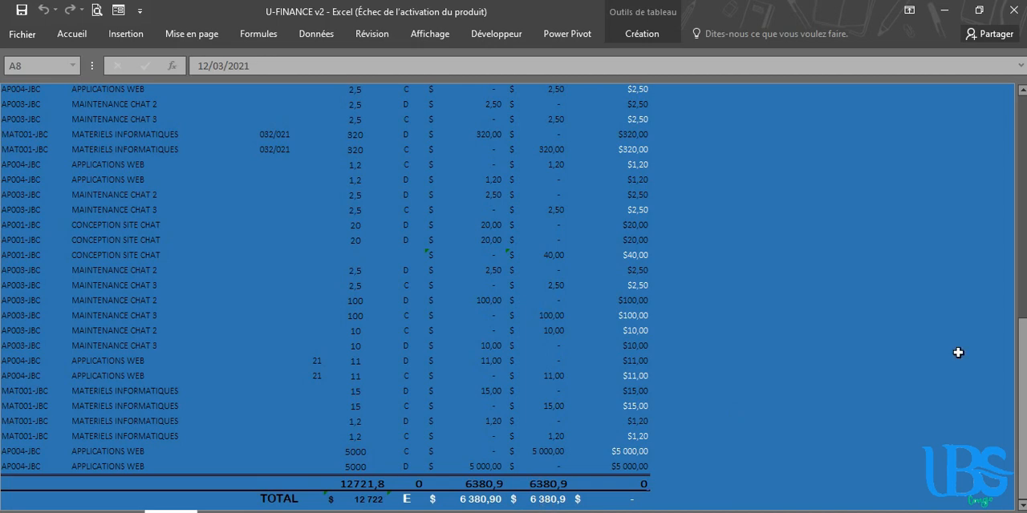
left_click_drag(1019, 420, 977, 107)
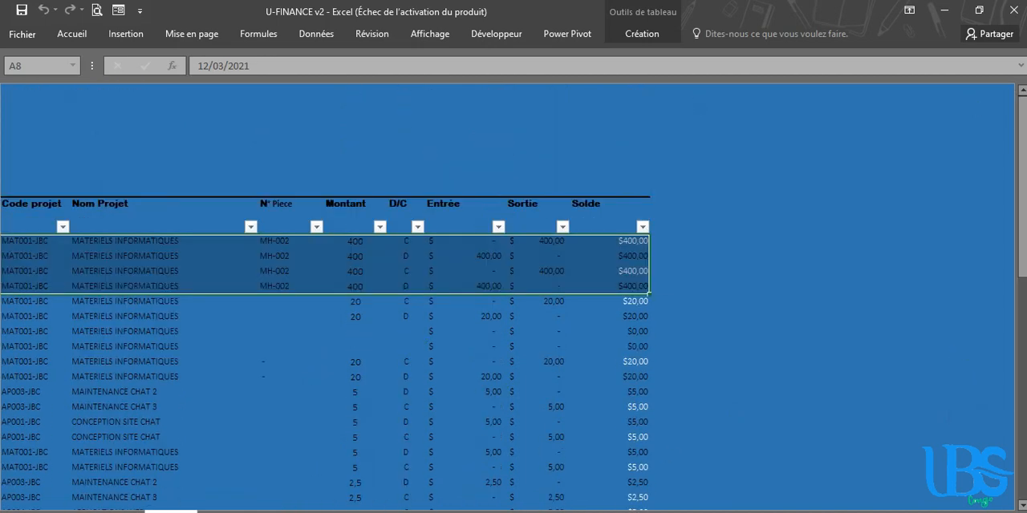
left_click_drag(790, 512, 698, 512)
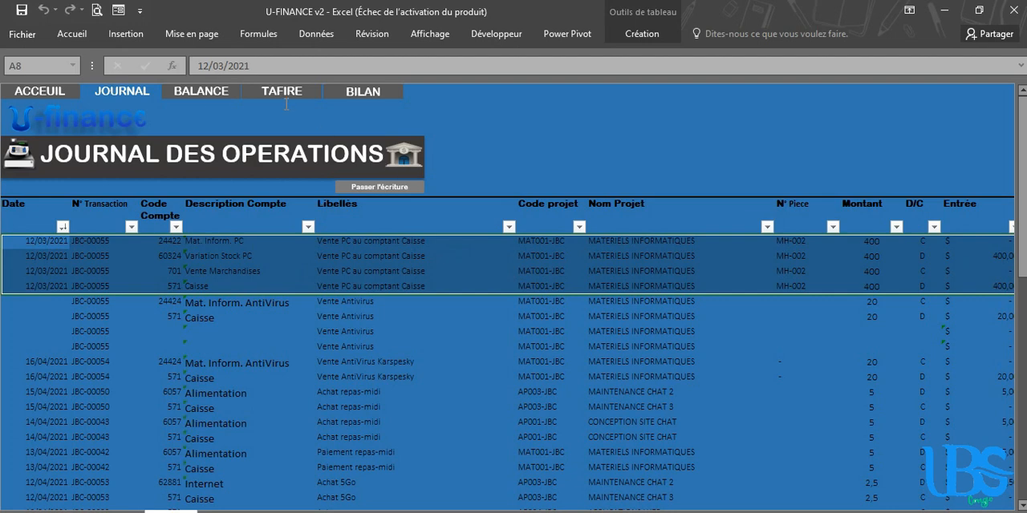
Open the balance and inspect the rows of accounts 60324 Variation Stock PC and 24422 Mat. Inform. PC
left_click(202, 98)
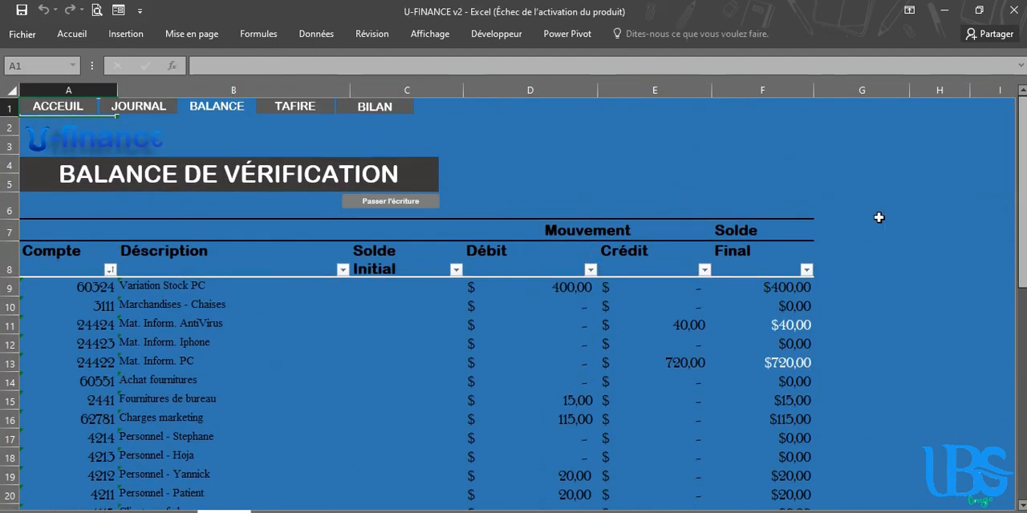
left_click(14, 286)
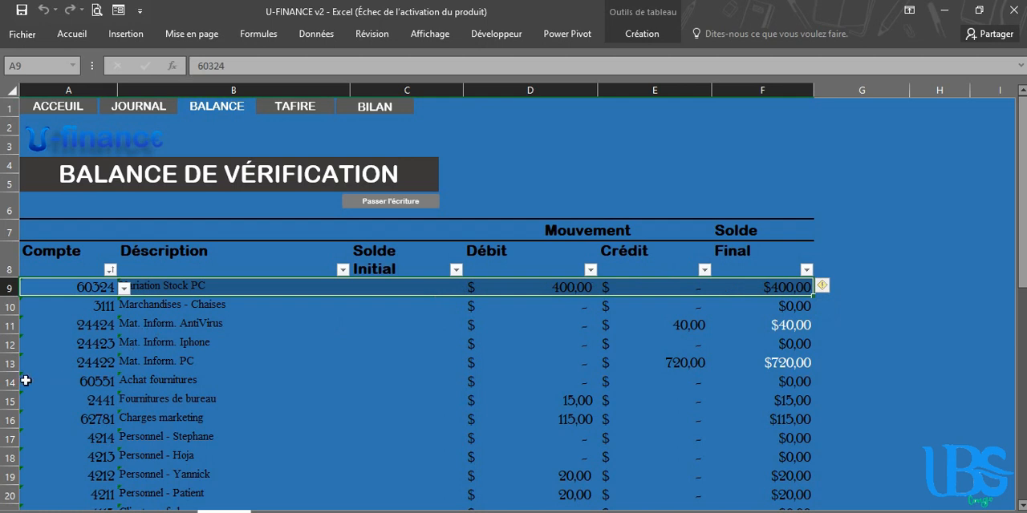
left_click(28, 350)
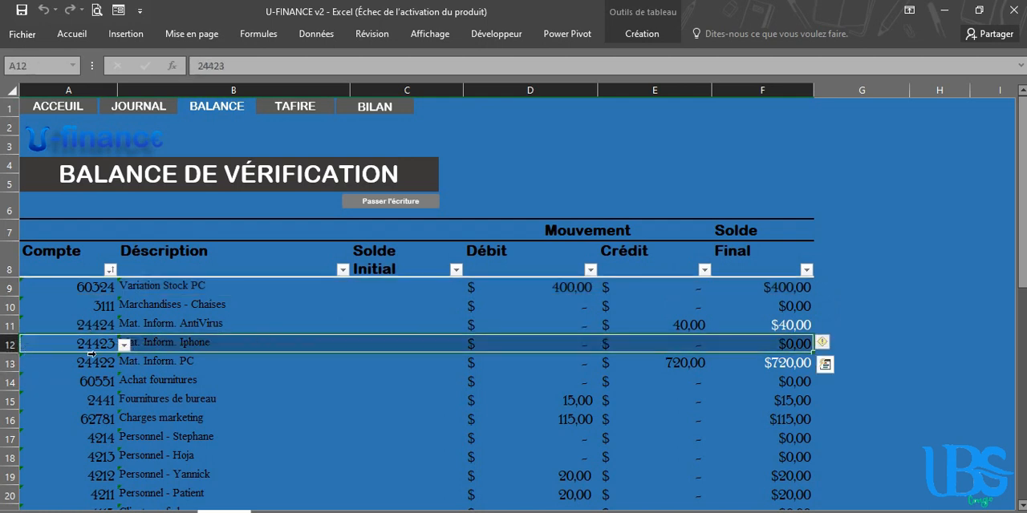
left_click(34, 368)
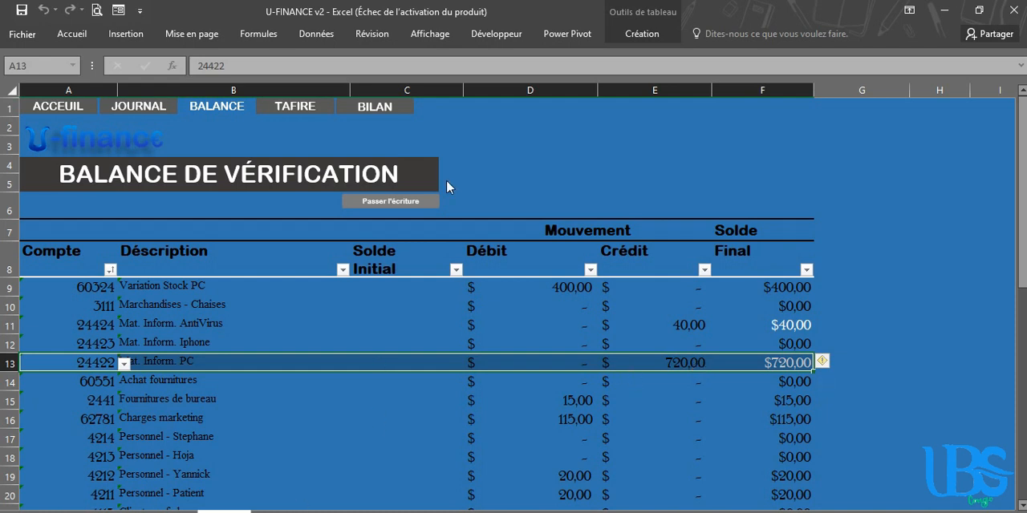
Open the TAFIRE statement and enter account code 701 in the first row under Chiffre d'affaire
left_click(298, 107)
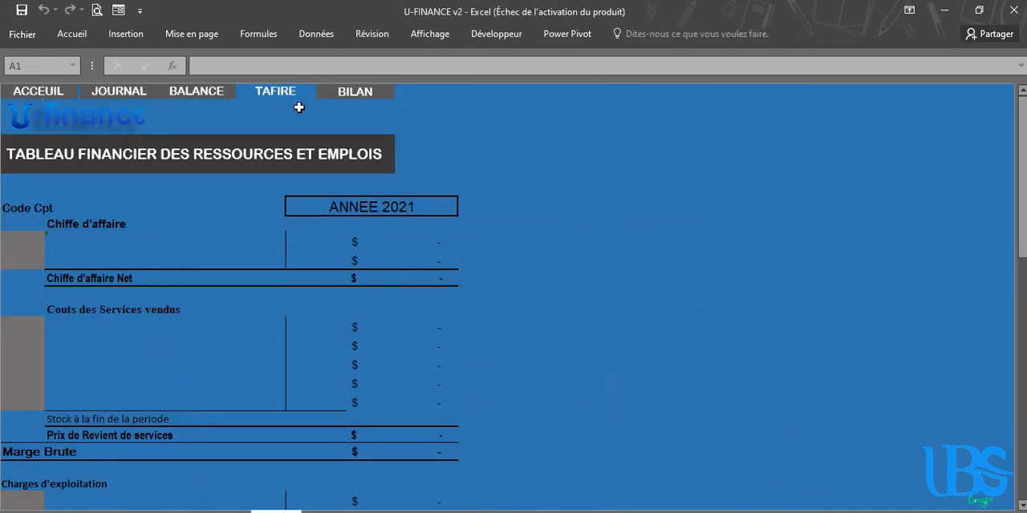
left_click(29, 239)
type("701")
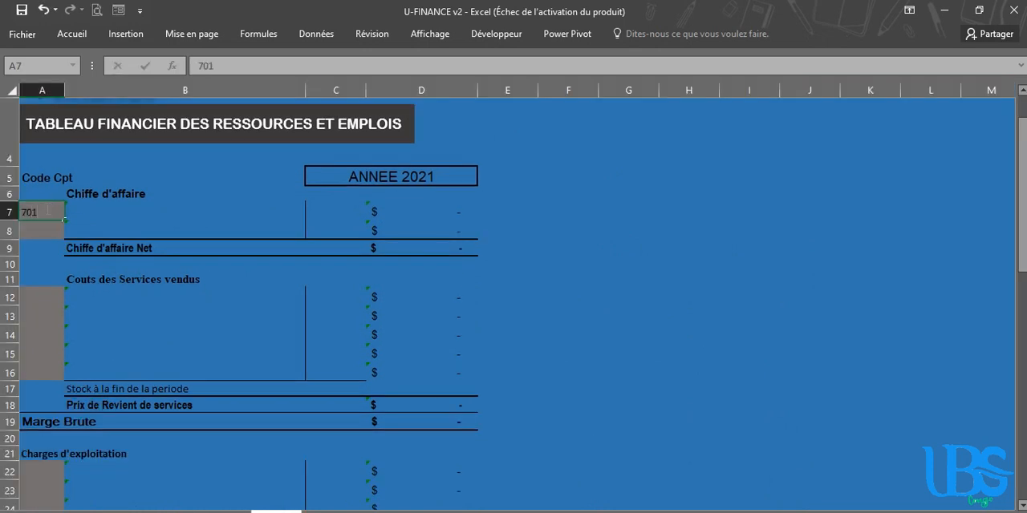
key("Return")
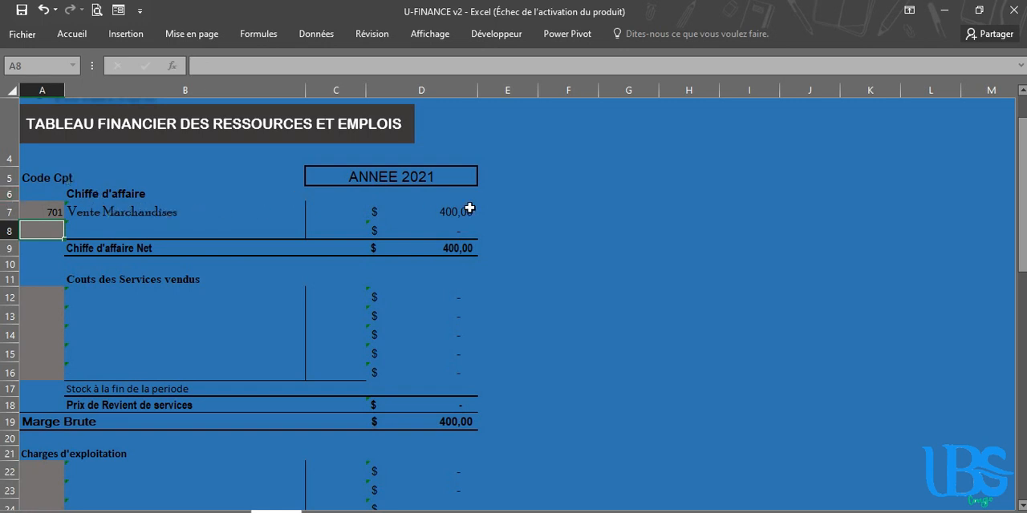
Enter account code 4472 in the first row below Résultats avant Impots and inspect the formula of its amount
scroll(241, 305, "down", 12)
left_click(53, 414)
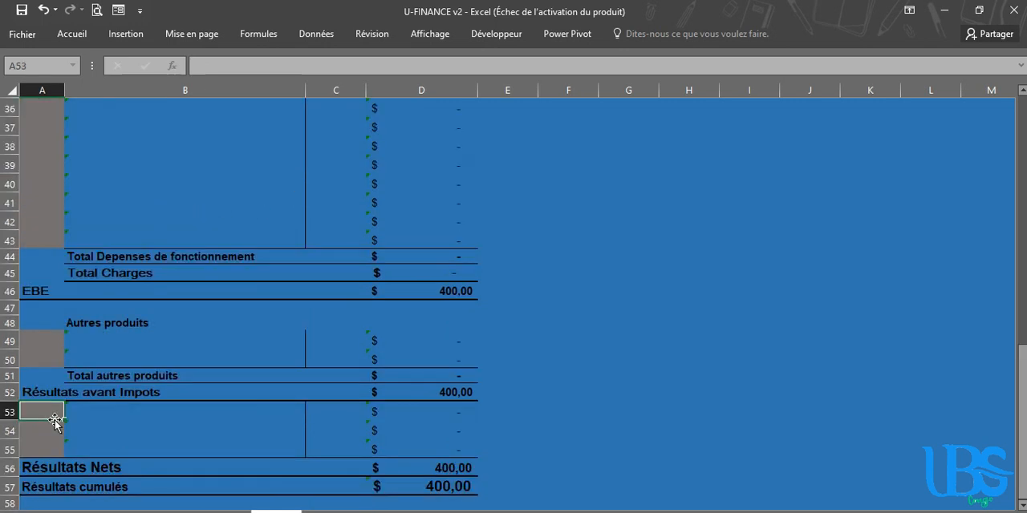
type("44")
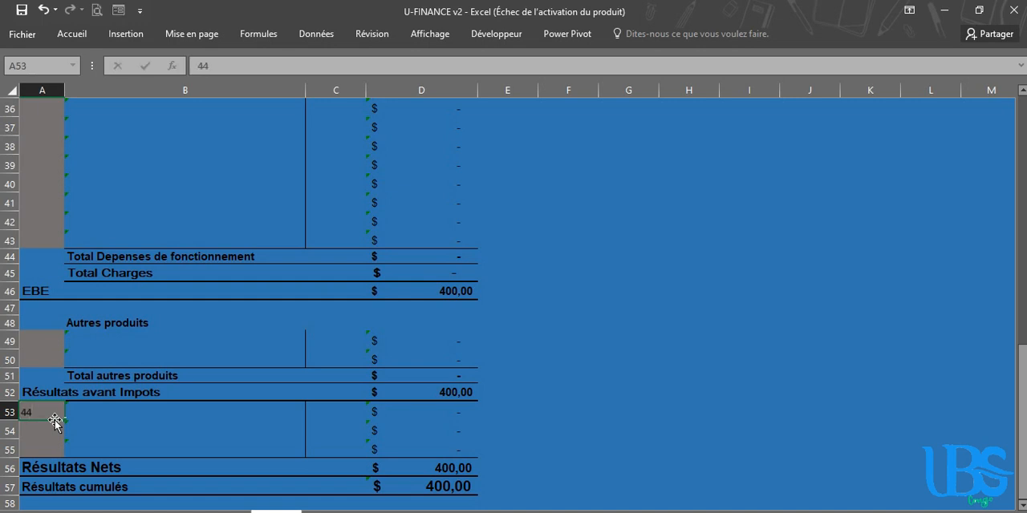
key("Return")
key("Up")
key("Right")
key("Right")
key("Right")
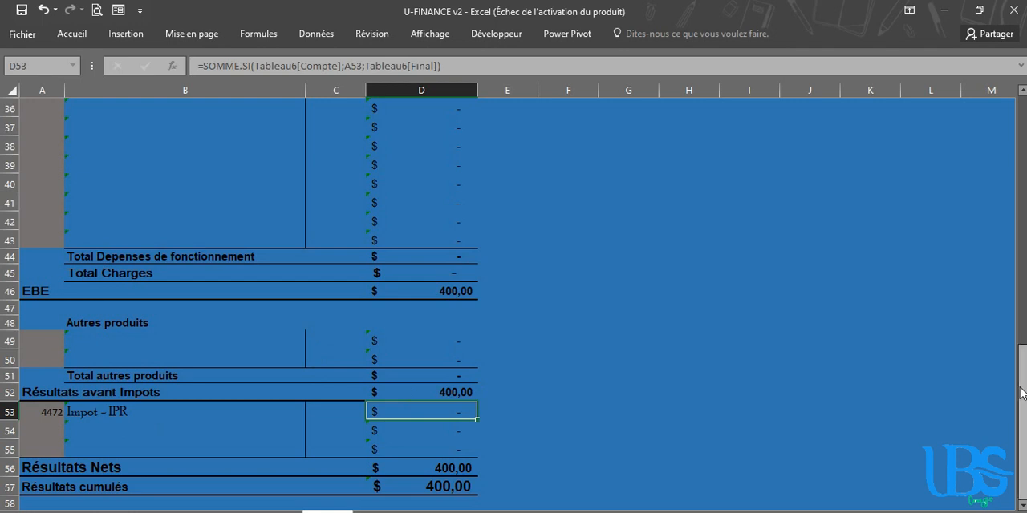
Start a new operation dated 22/01/2021, piece IPR-00423, with 571 Caisse as C and 4472 Impot - IPR as D
left_click_drag(1025, 393, 1025, 145)
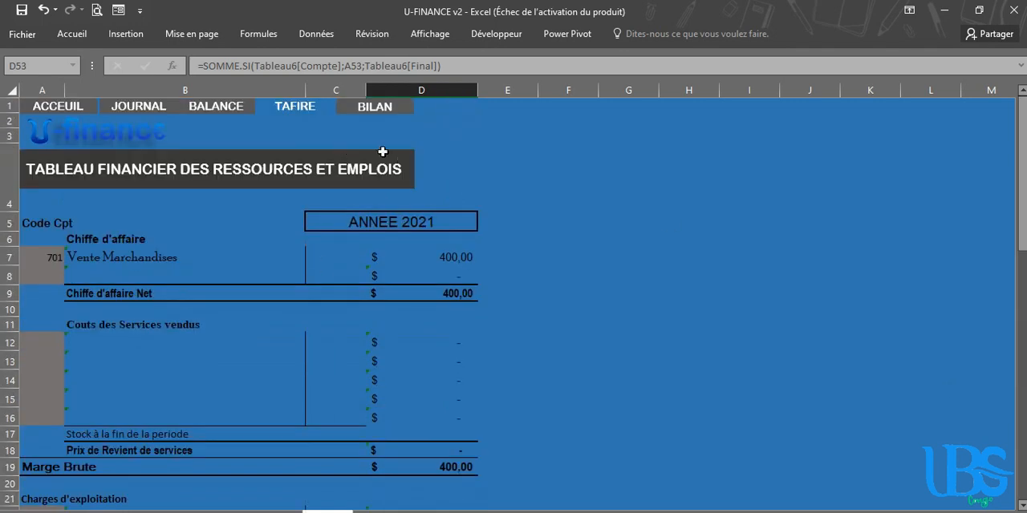
left_click(152, 116)
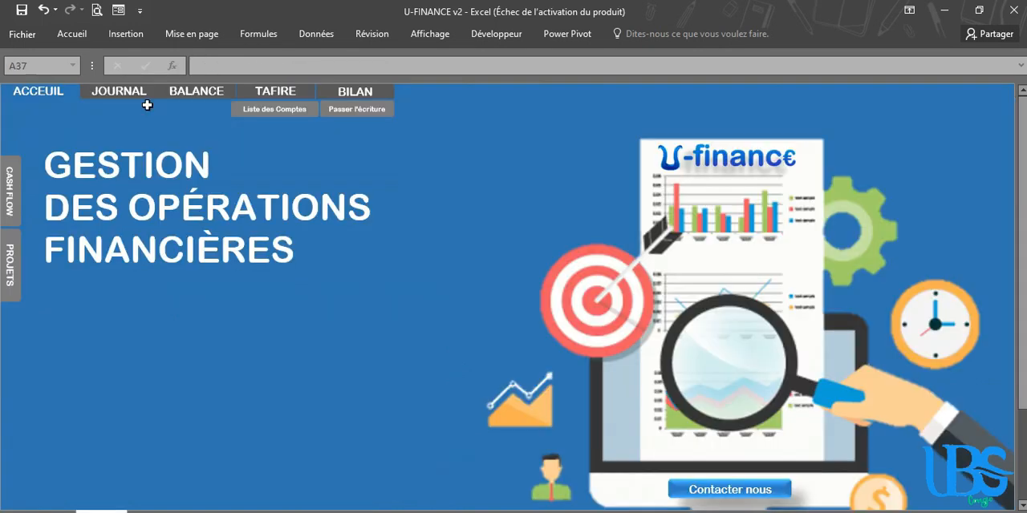
left_click(355, 110)
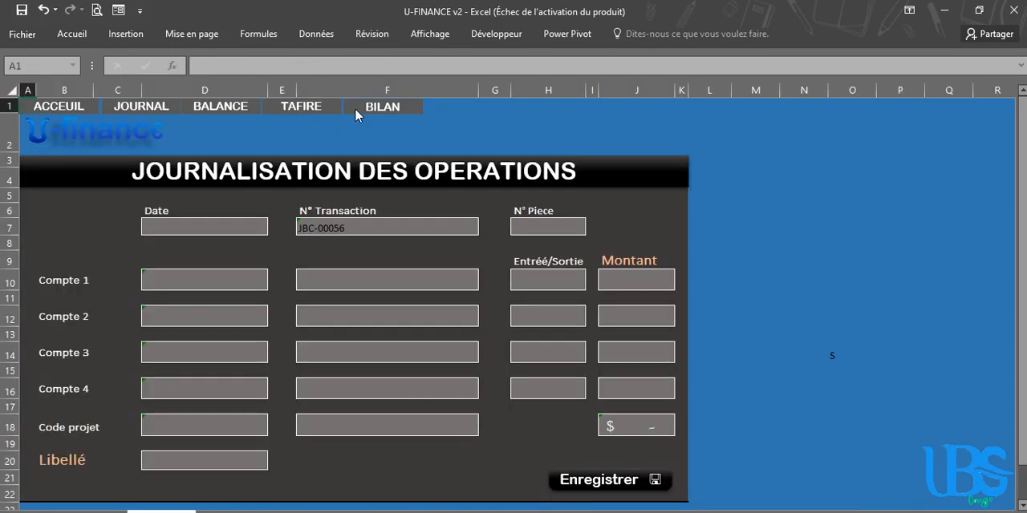
left_click(319, 233)
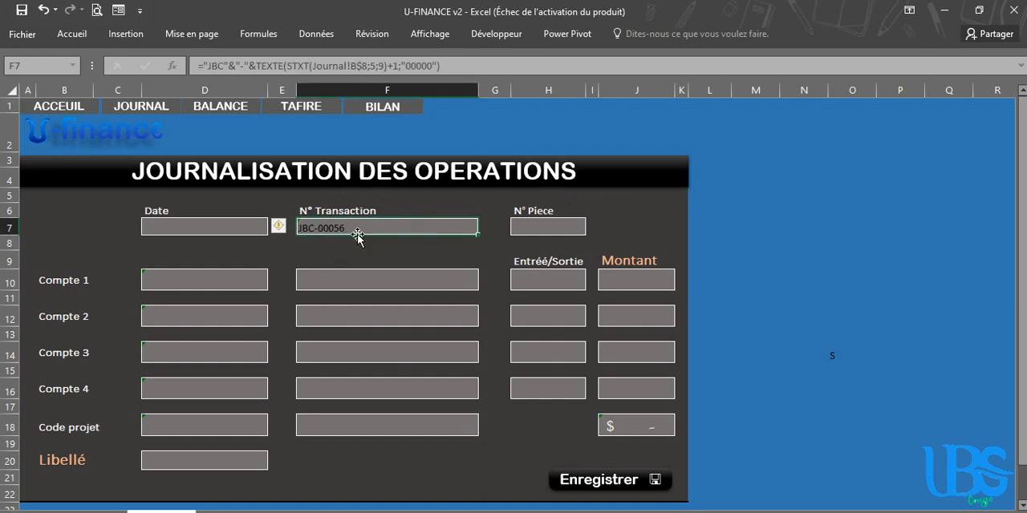
left_click(231, 224)
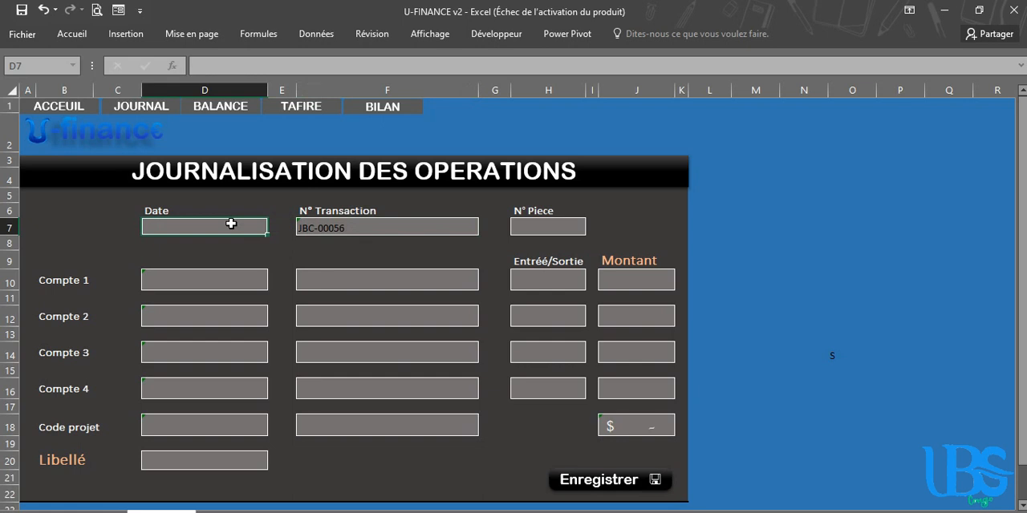
type("22/01/2021")
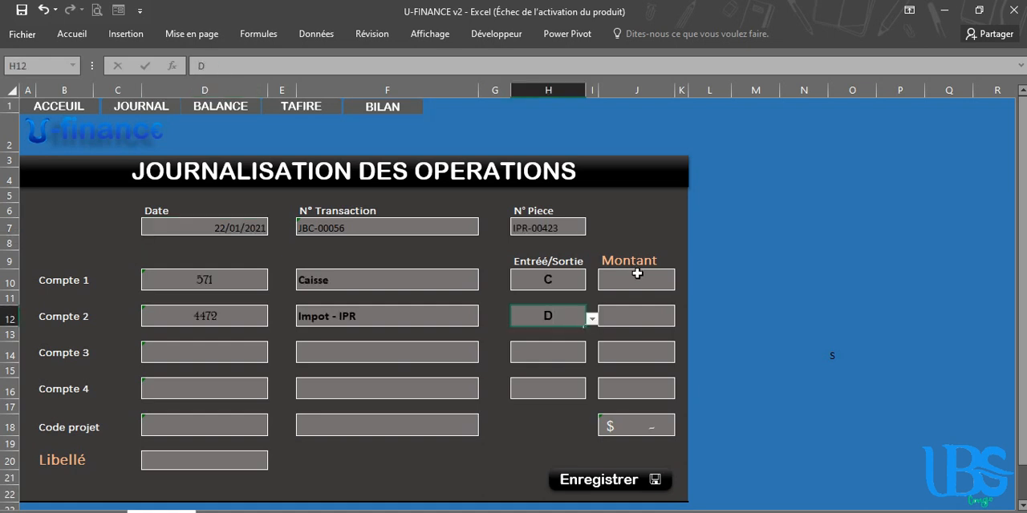
Set the Montant of both the Caisse and Impot - IPR lines to 150
left_click(637, 277)
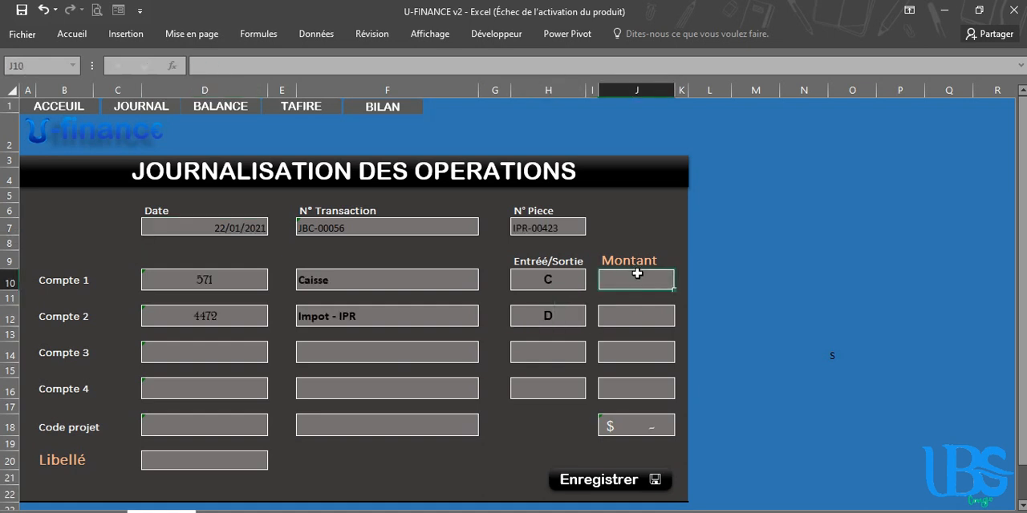
type("150")
left_click(627, 319)
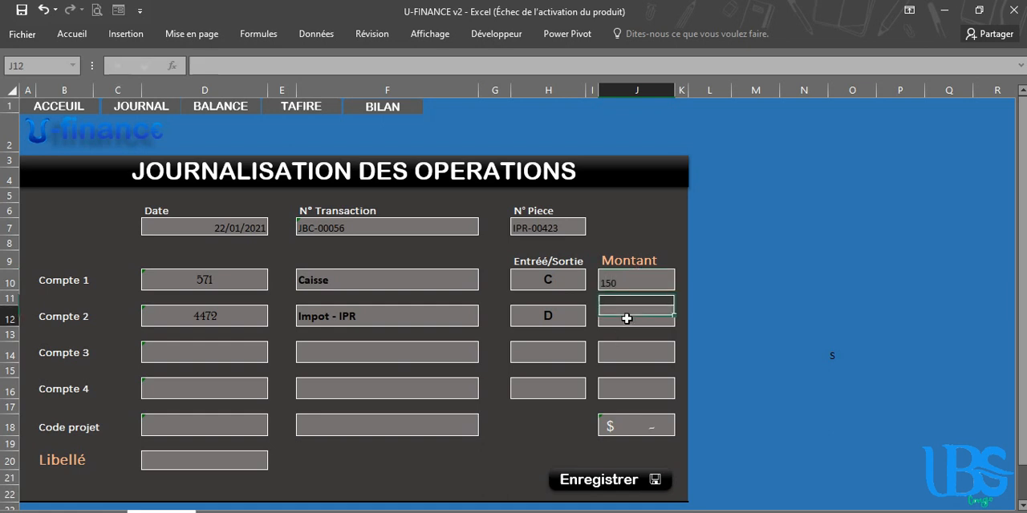
type("1")
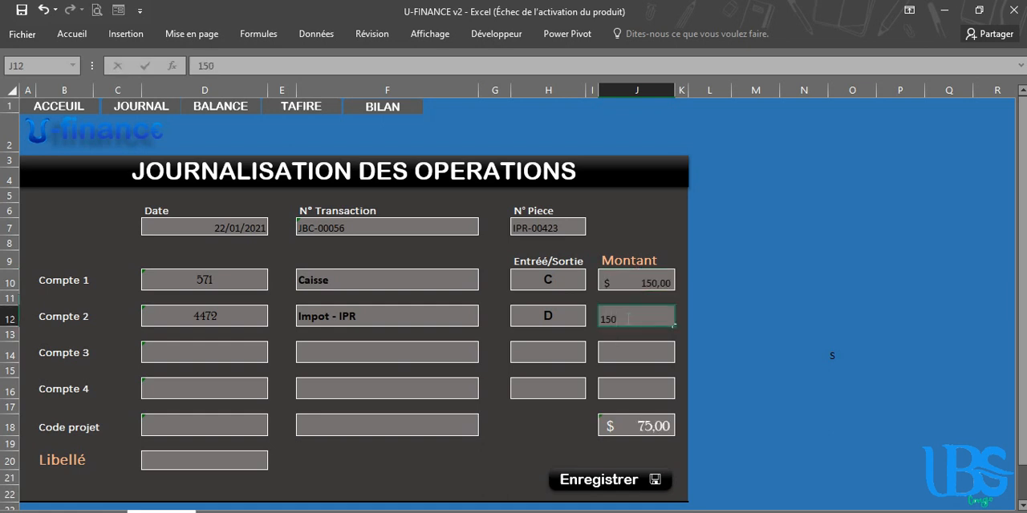
type("50")
Choose VENTE MATERIELS as the project of the operation
left_click(342, 427)
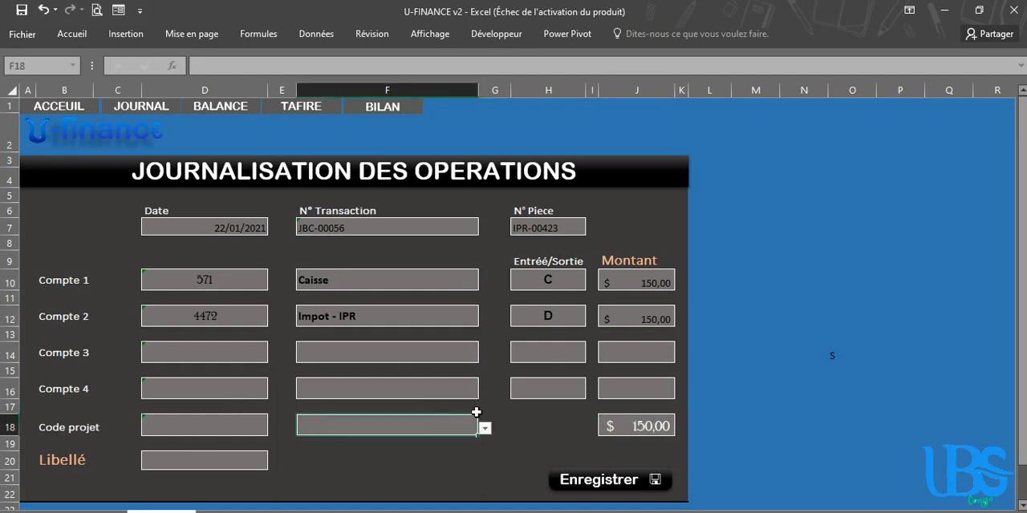
left_click(484, 429)
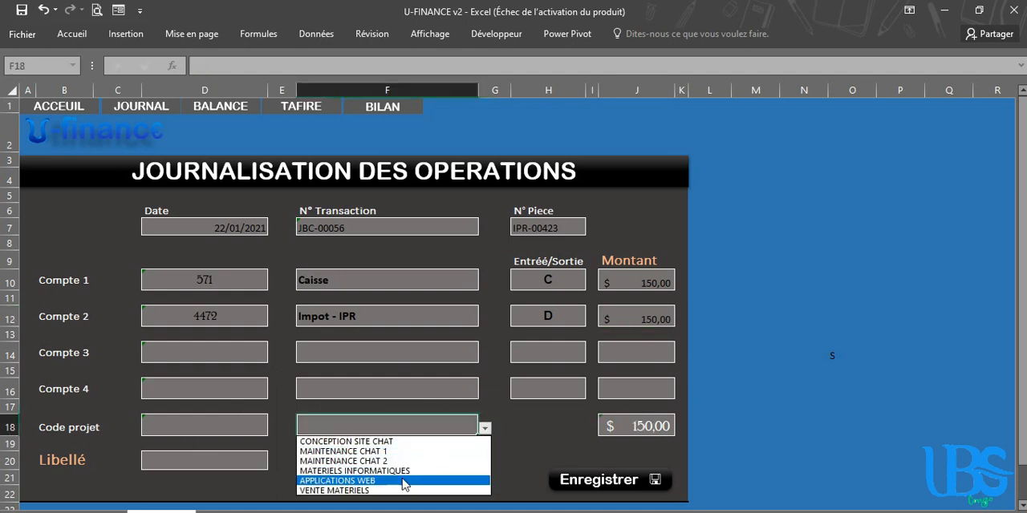
left_click(377, 492)
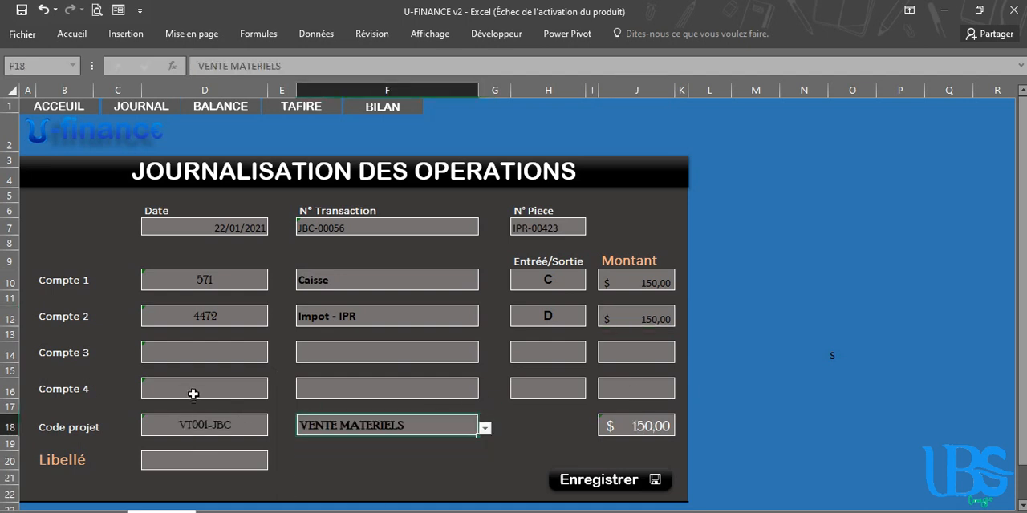
Set the Libellé to Paiement IPR and save the operation
left_click(190, 461)
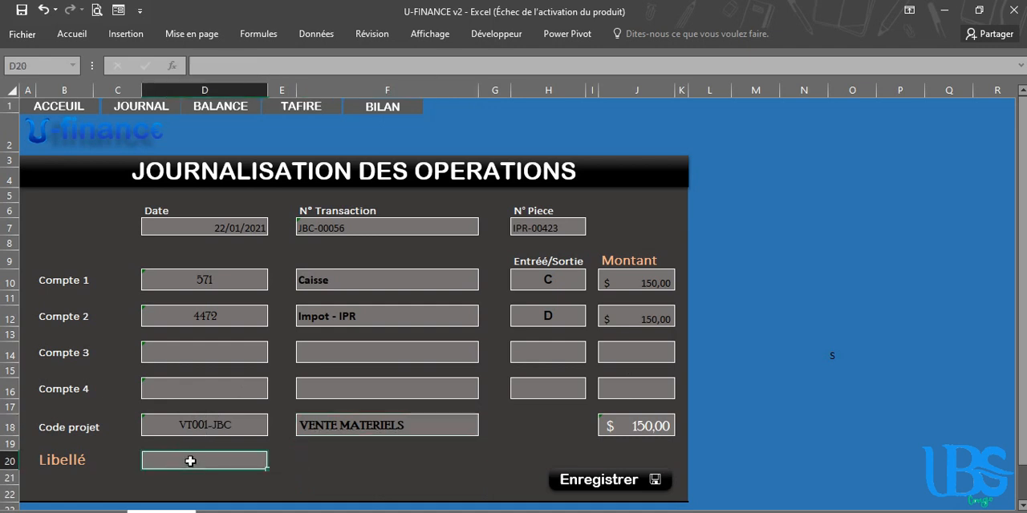
type("Paiement IPR")
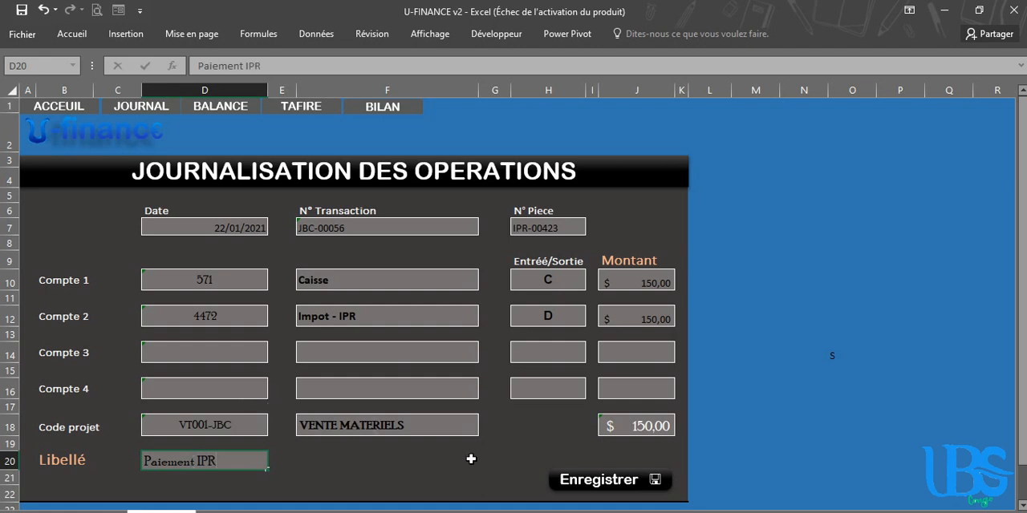
left_click(600, 481)
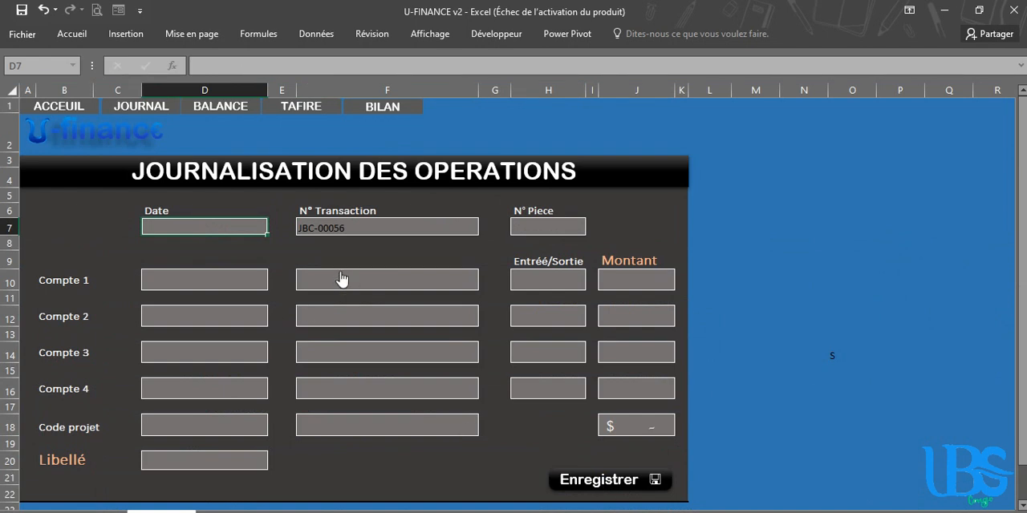
Open the TAFIRE statement and check the amounts of Impot - IPR and Résultats Nets
left_click(305, 117)
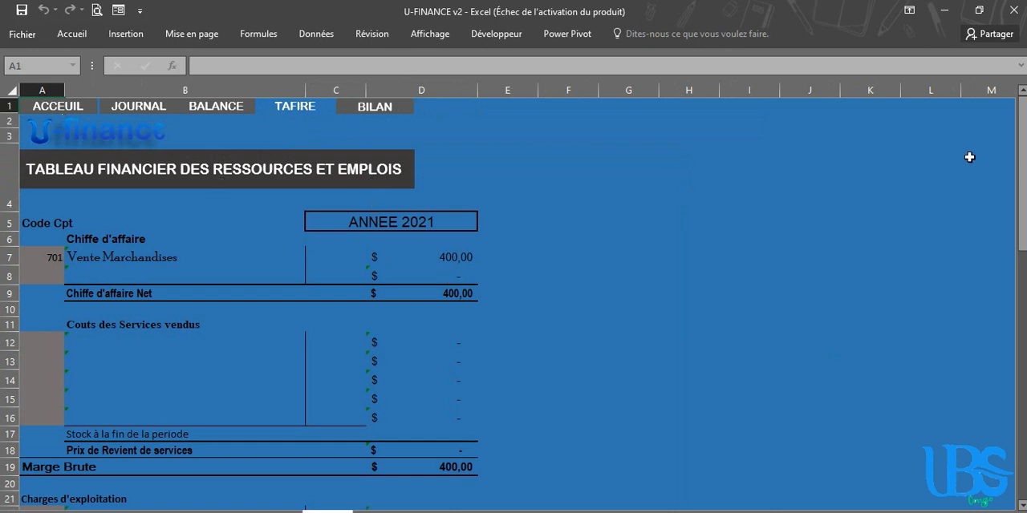
left_click_drag(1022, 152, 1022, 172)
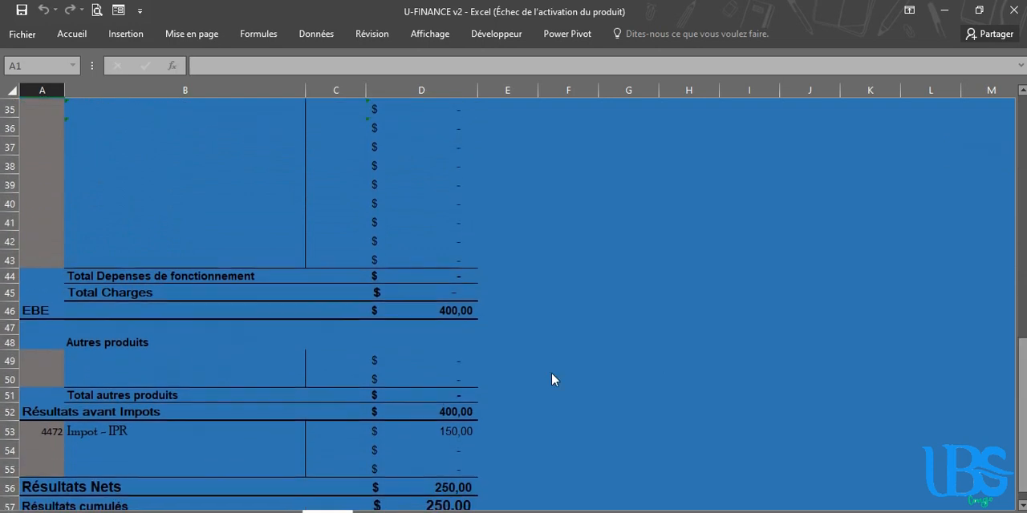
left_click(439, 427)
left_click(435, 484)
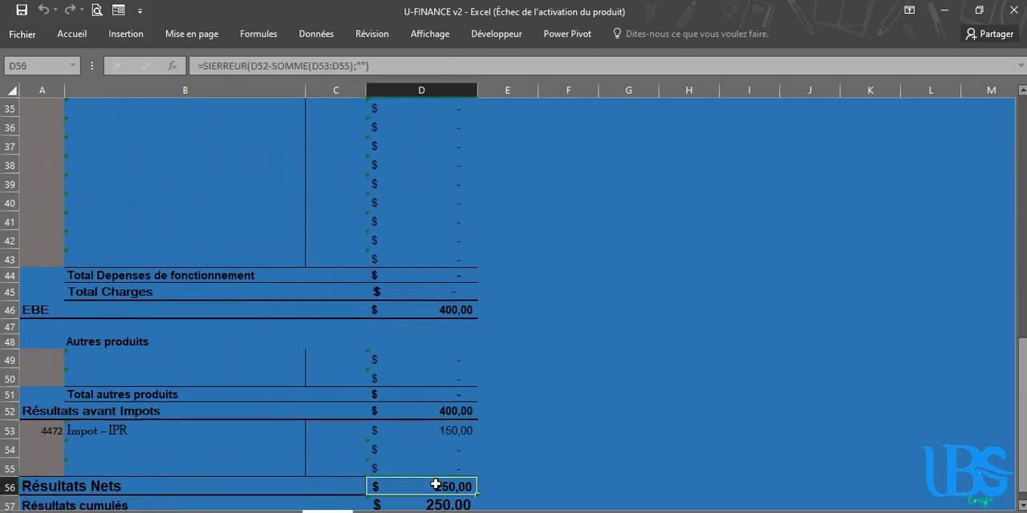
left_click(47, 258)
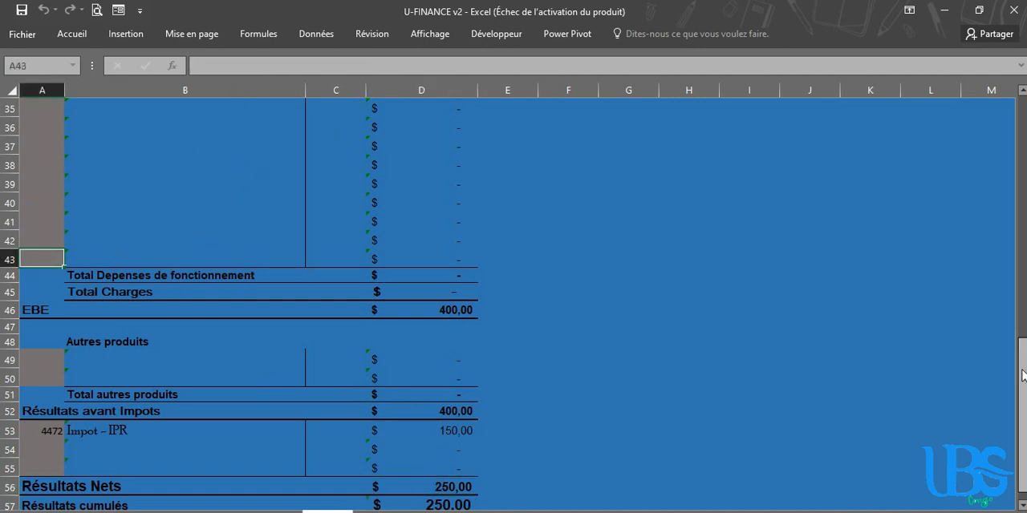
Open the bilan and inspect the Caisse row's gross and net values under TRESORERIE ACTIF
left_click_drag(1023, 373, 1022, 126)
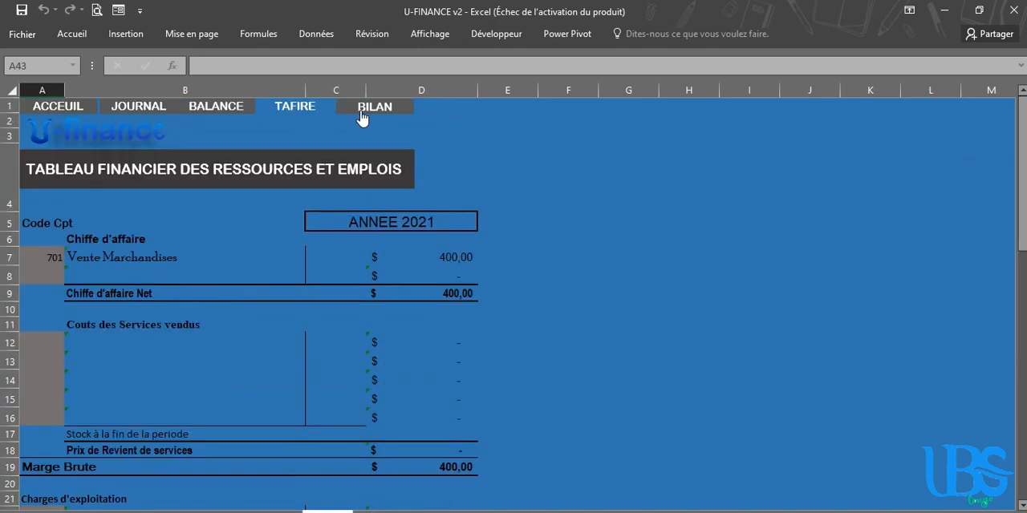
left_click(359, 113)
left_click_drag(1023, 185, 1023, 377)
scroll(111, 206, "down", 1)
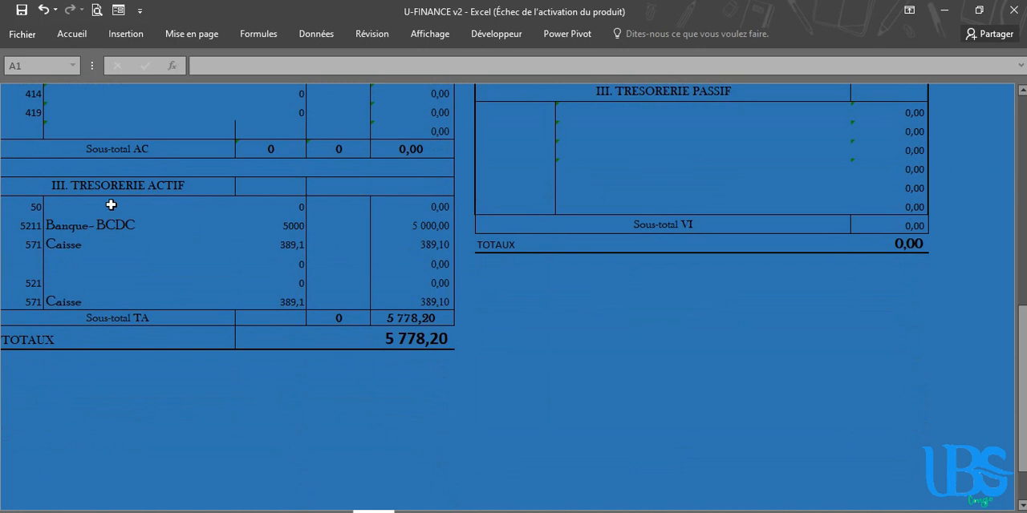
left_click(73, 245)
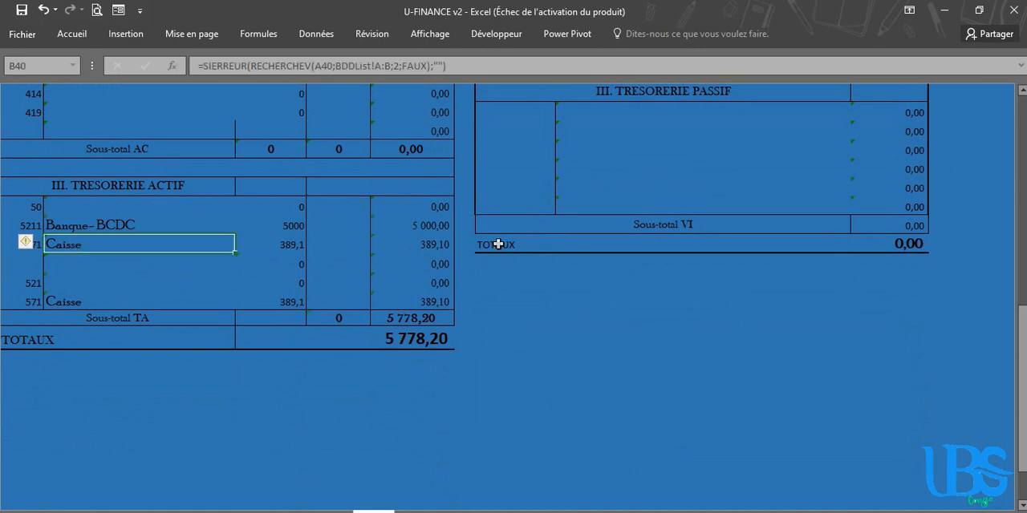
left_click(434, 244)
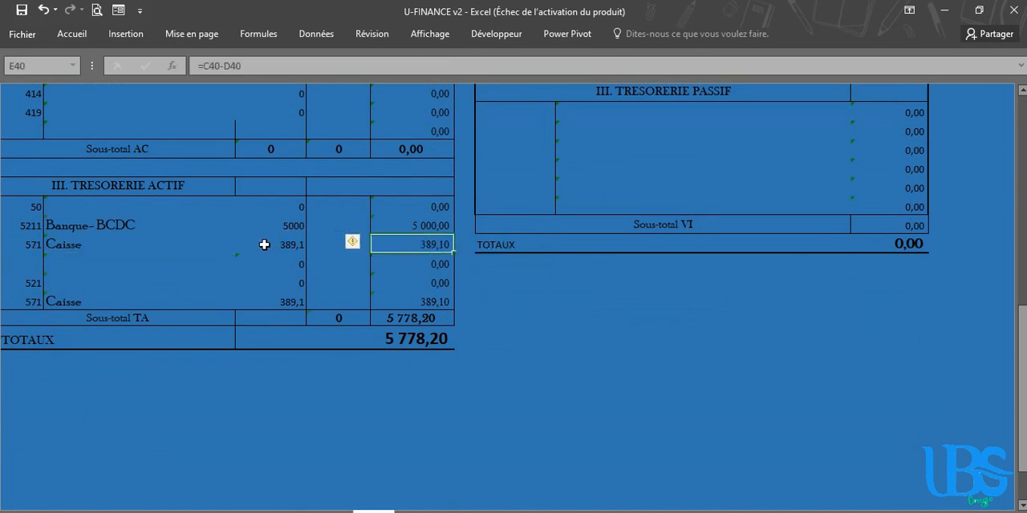
left_click(266, 244)
left_click(429, 248)
Open the balance and inspect the rows of accounts 701 Vente Marchandises and 571 Caisse
left_click_drag(1022, 332, 1023, 94)
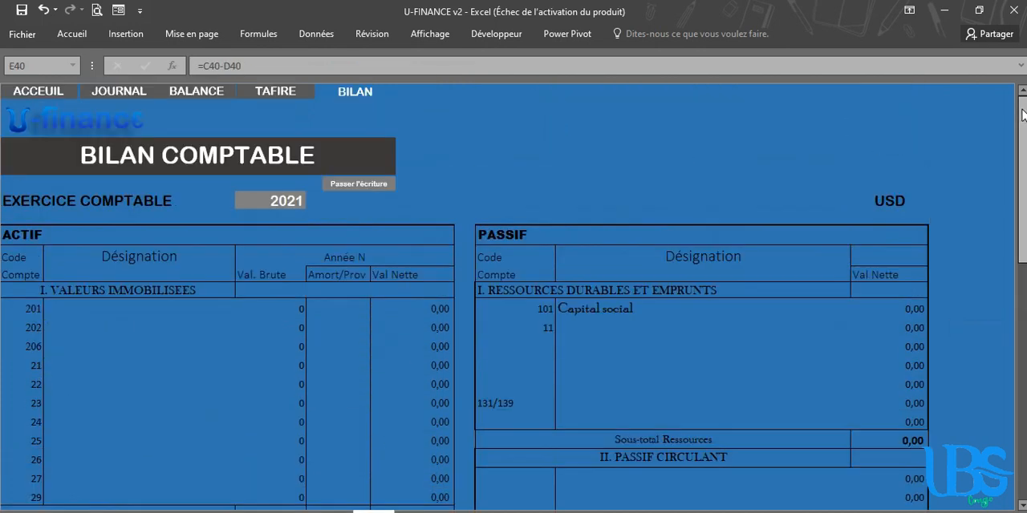
left_click(186, 96)
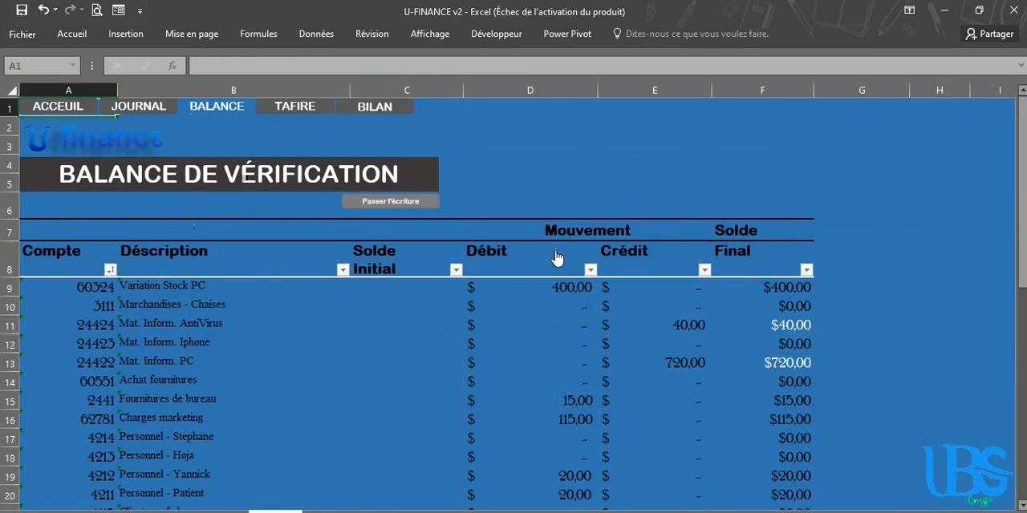
left_click_drag(1021, 174, 1017, 356)
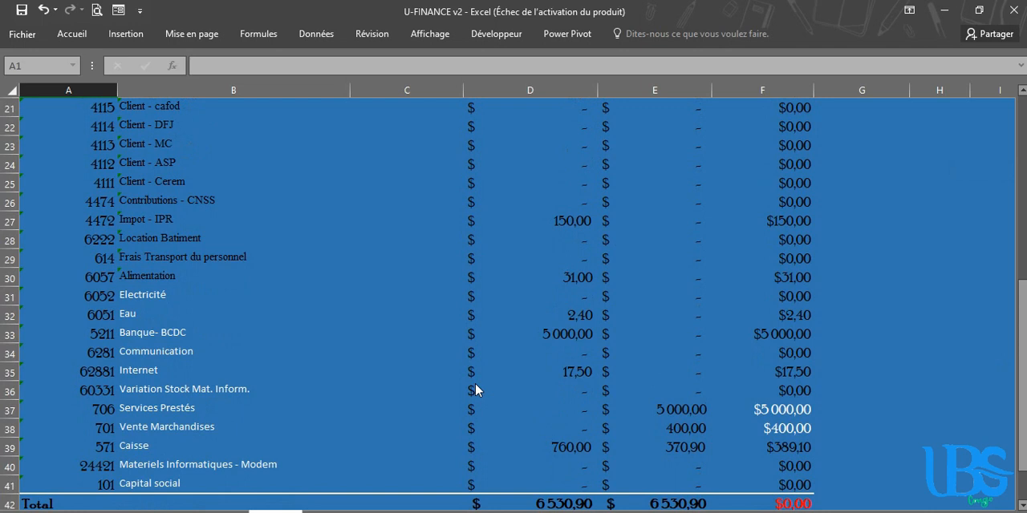
left_click(33, 429)
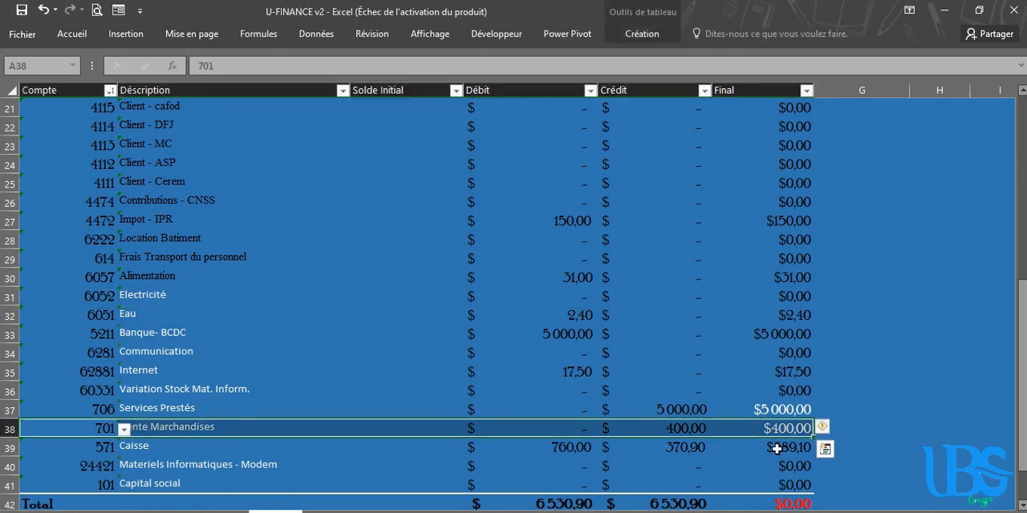
left_click(25, 450)
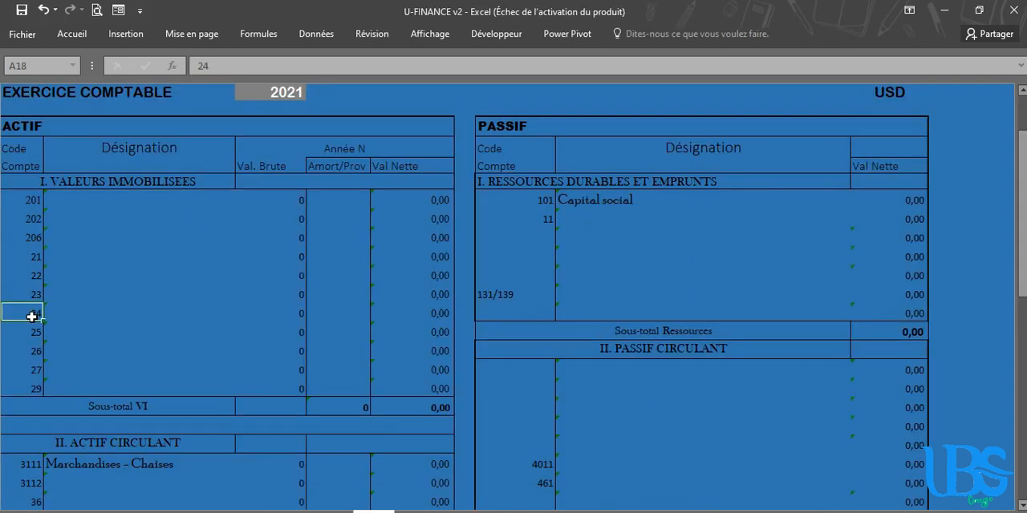
In the bilan's VALEURS IMMOBILISEES section, set the account code between 23 and 25 to 2441
type("2441")
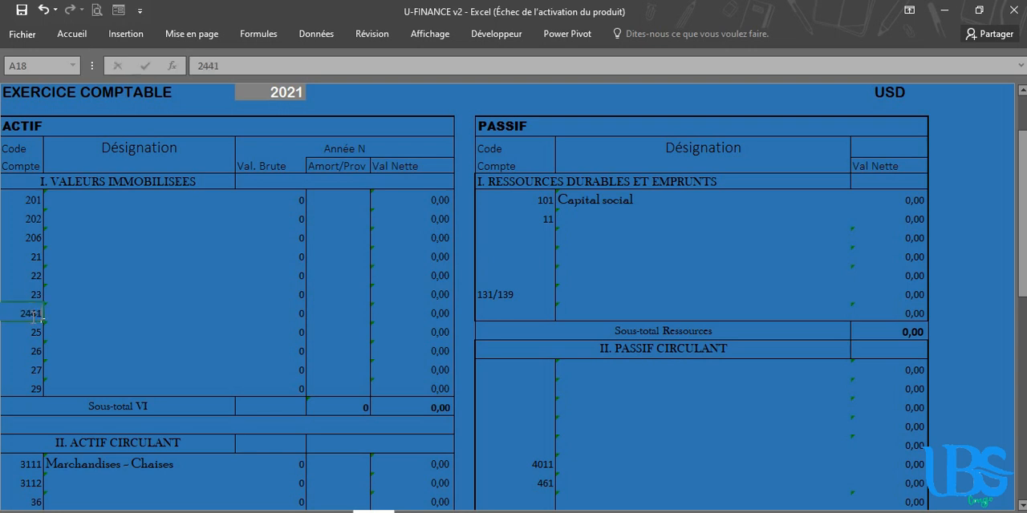
key("Tab")
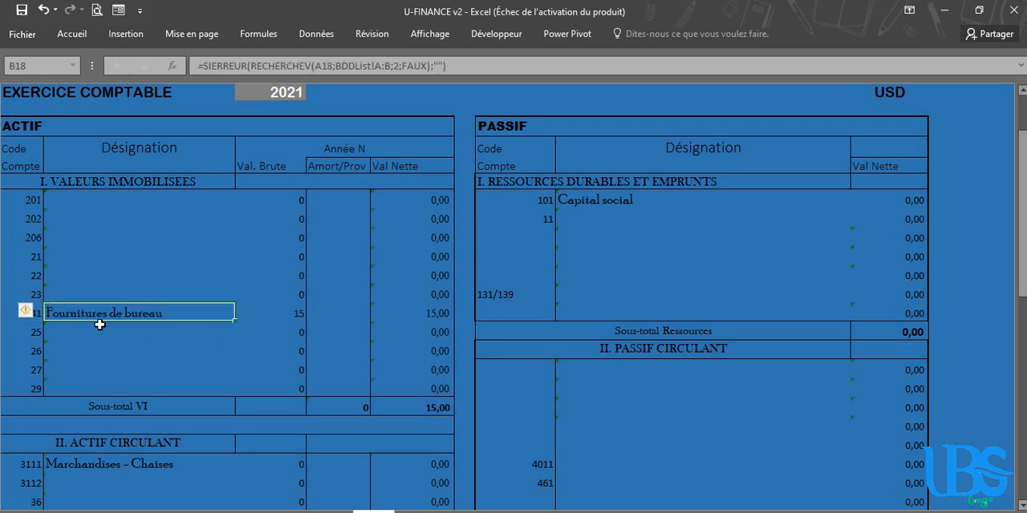